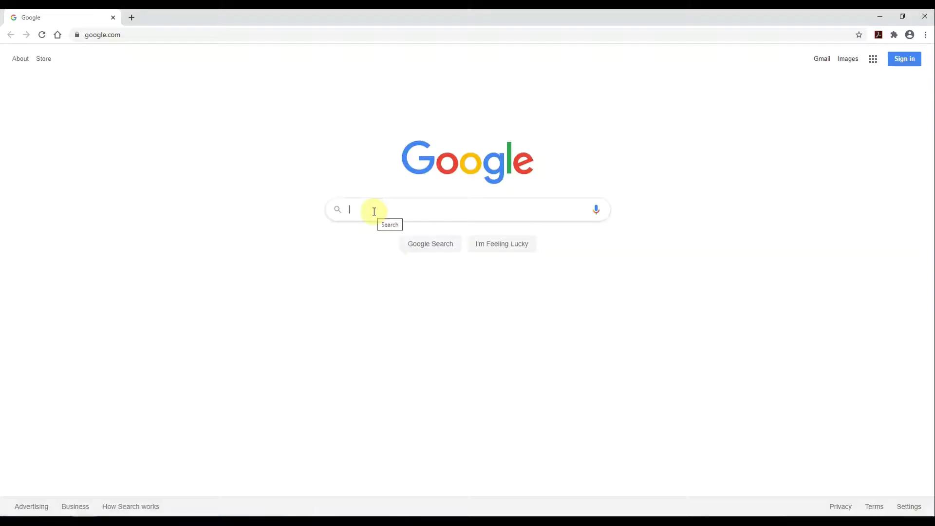
Google 'camworks upg' and scroll through camworks.com's Universal Post Generator page
left_click(374, 211)
type("camw")
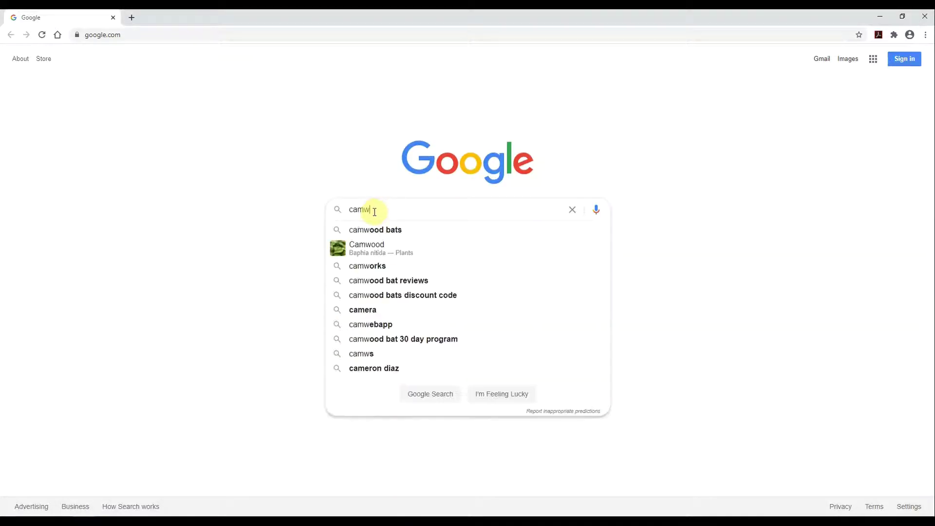
type("orks")
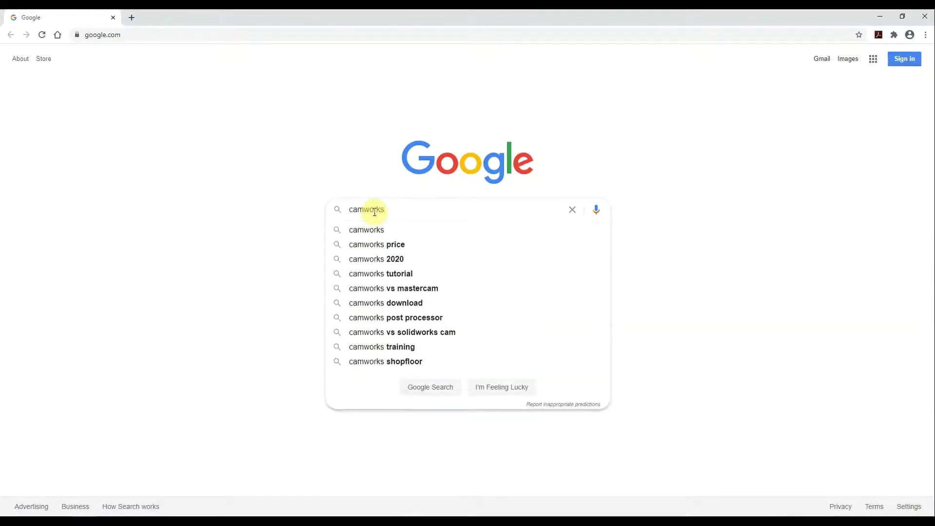
type(" upg")
key("Return")
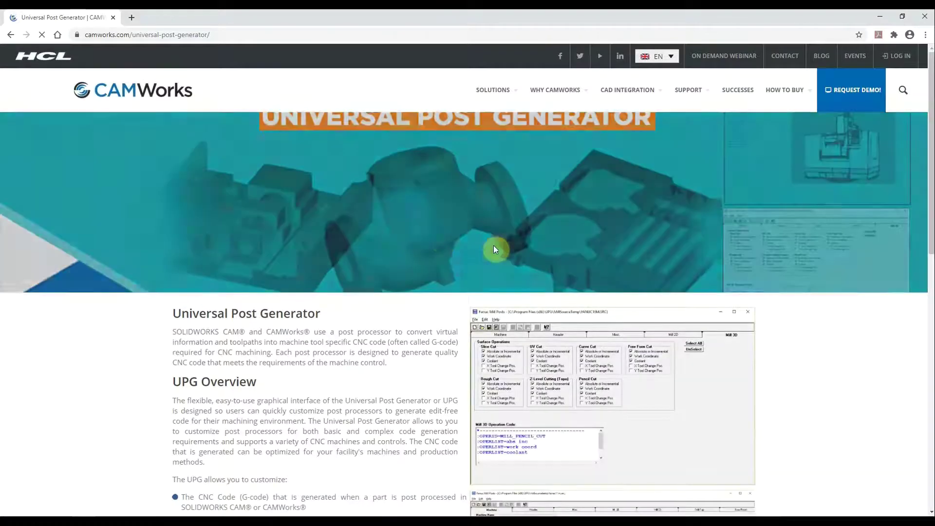
scroll(579, 347, "down", 6)
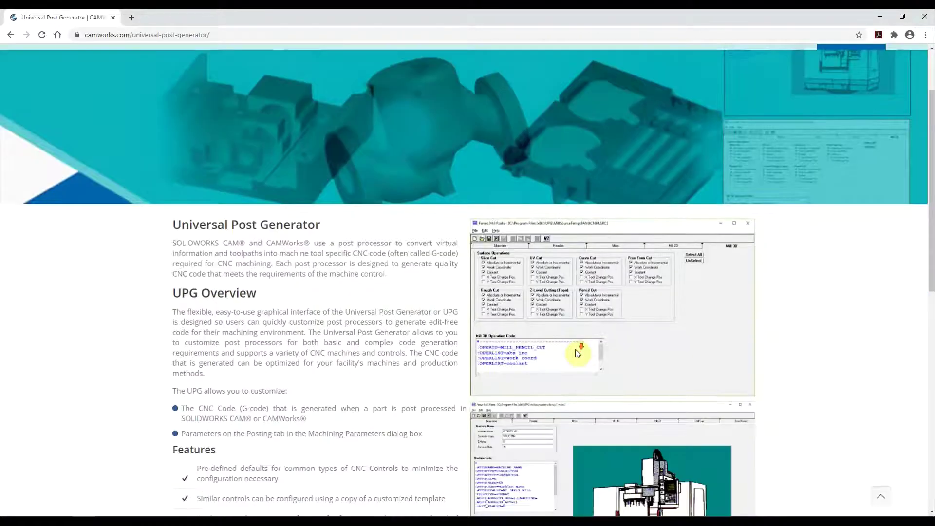
scroll(578, 346, "down", 2)
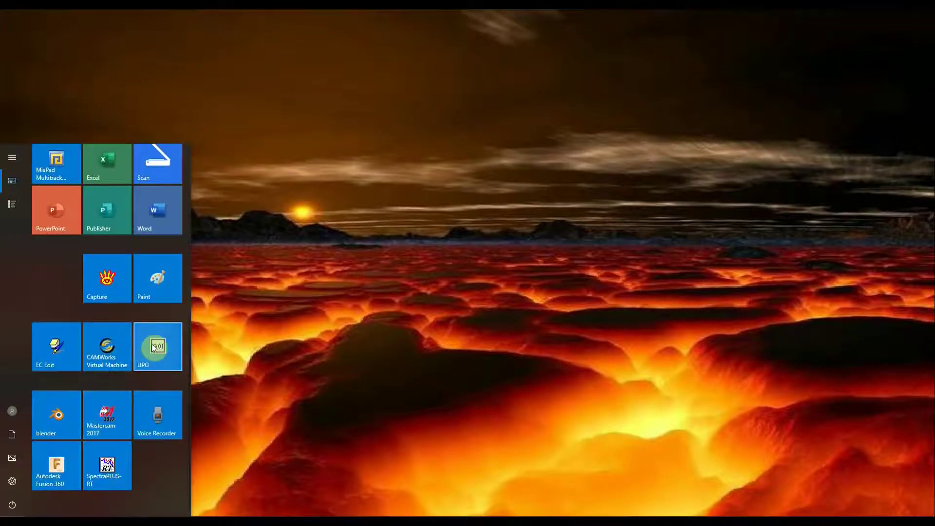
Launch UPG, start a new Mill post for Fanuc's Generic Fanuc CAMWorks 5 axis, and preview its sample G-code
left_click(156, 346)
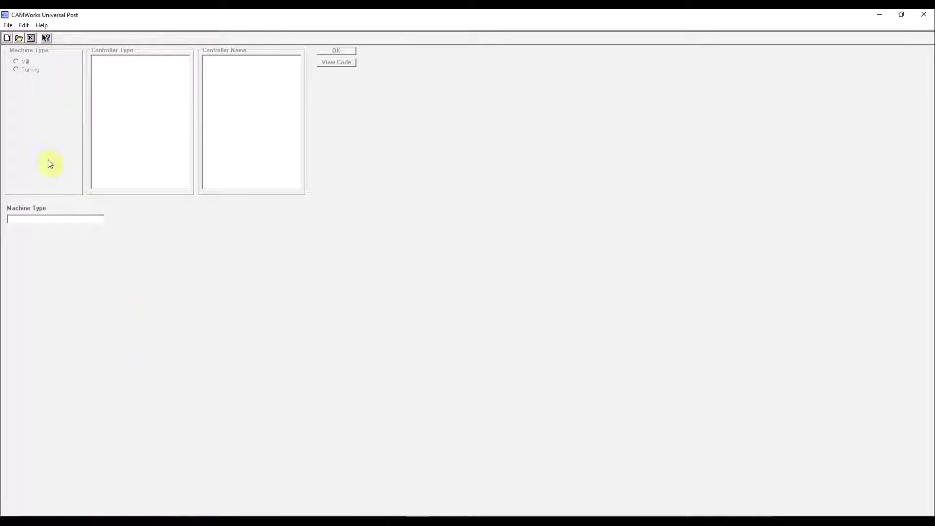
left_click(7, 38)
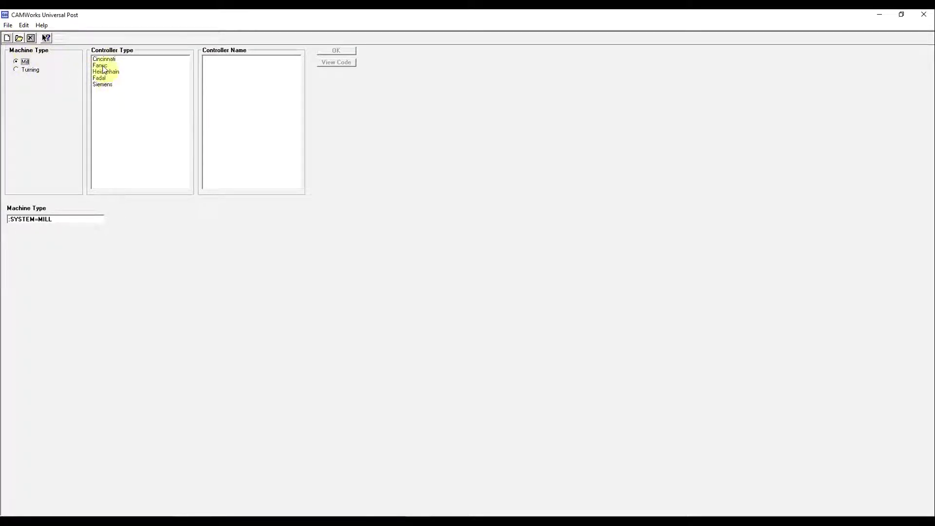
left_click(101, 65)
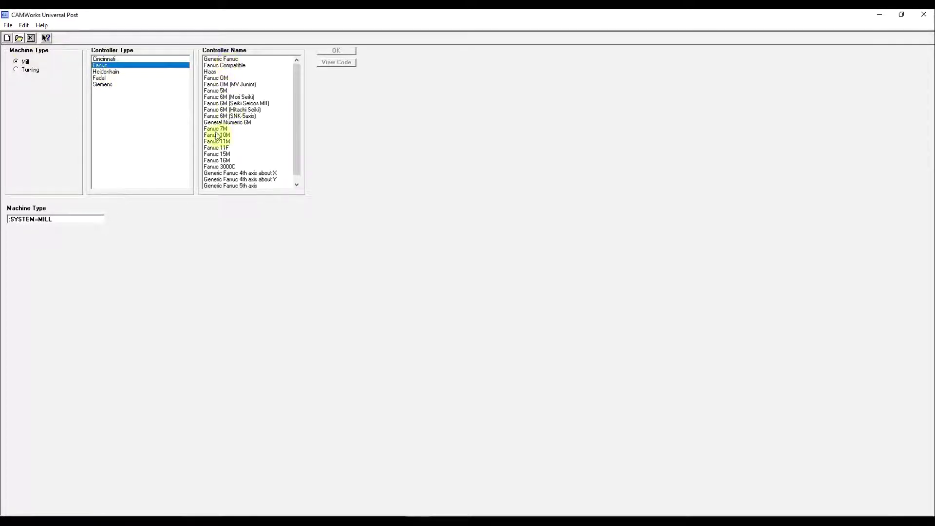
scroll(253, 146, "down", 1)
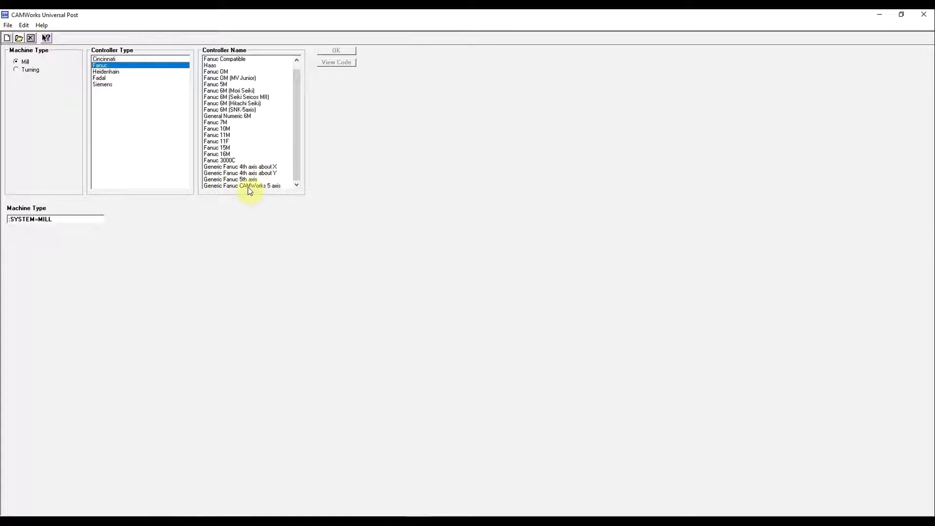
left_click(249, 185)
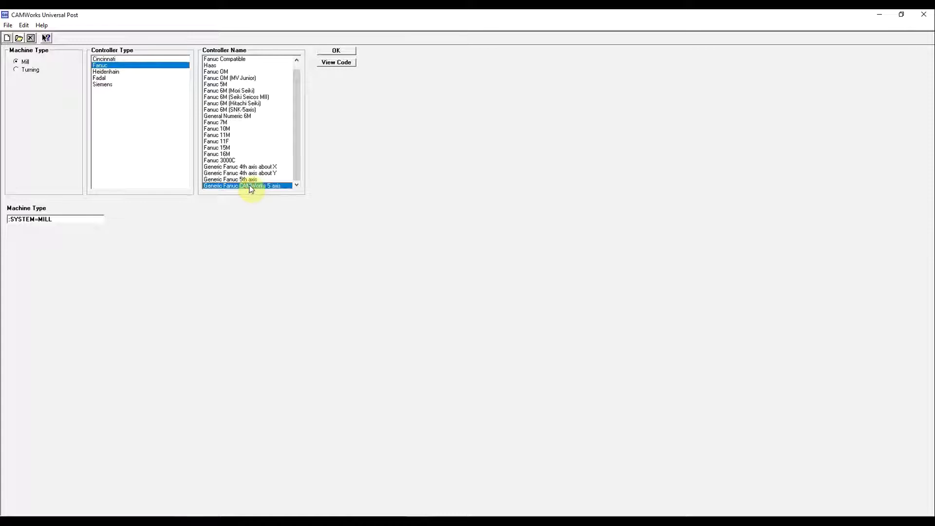
left_click(332, 62)
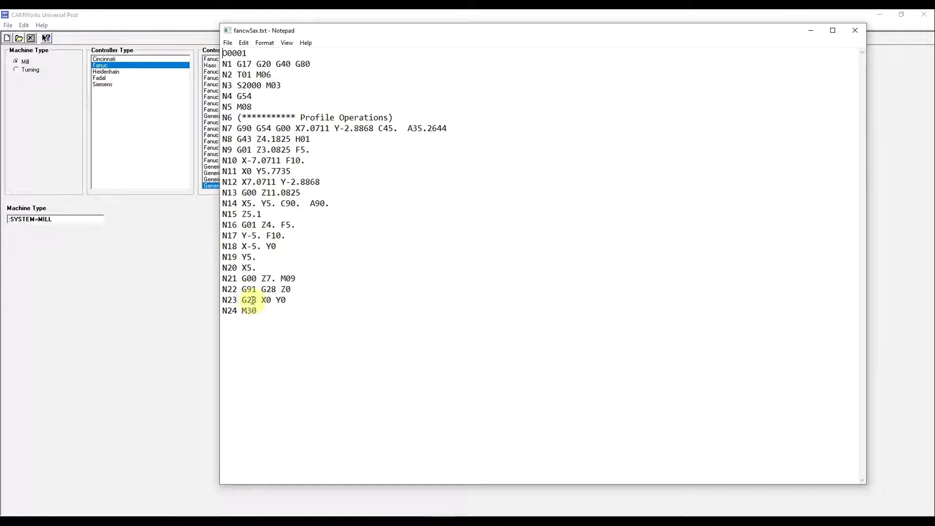
left_click(851, 29)
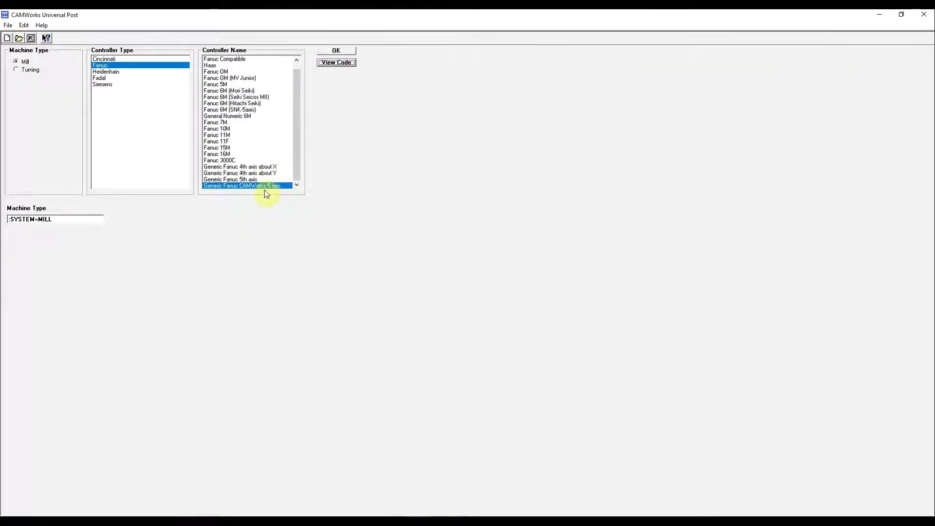
Open the template and on the Header tab choose 360 Degrees (Full) arcs and Absolute multiaxis output
left_click(336, 50)
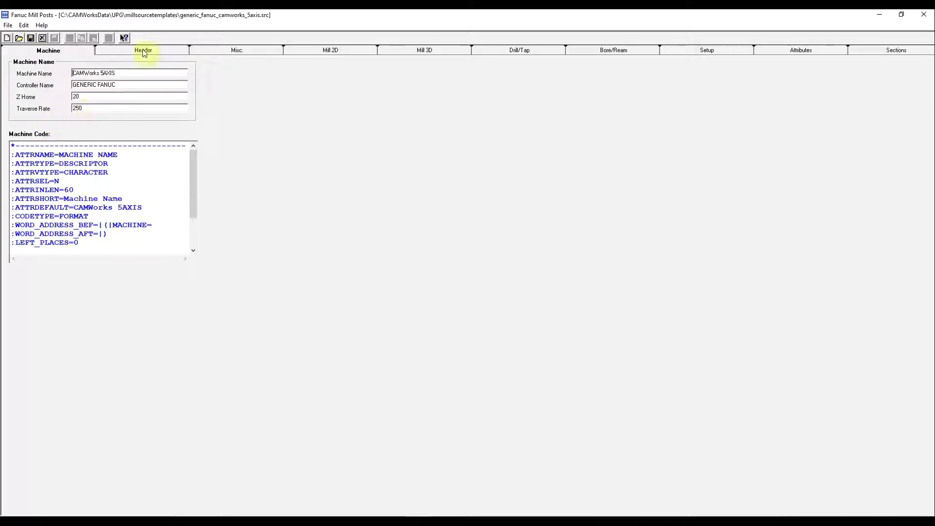
left_click(144, 50)
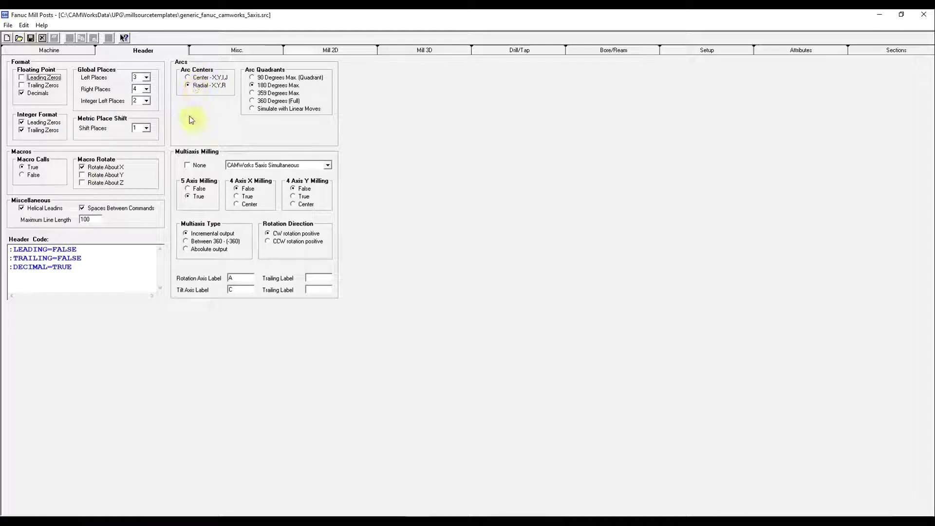
left_click(252, 101)
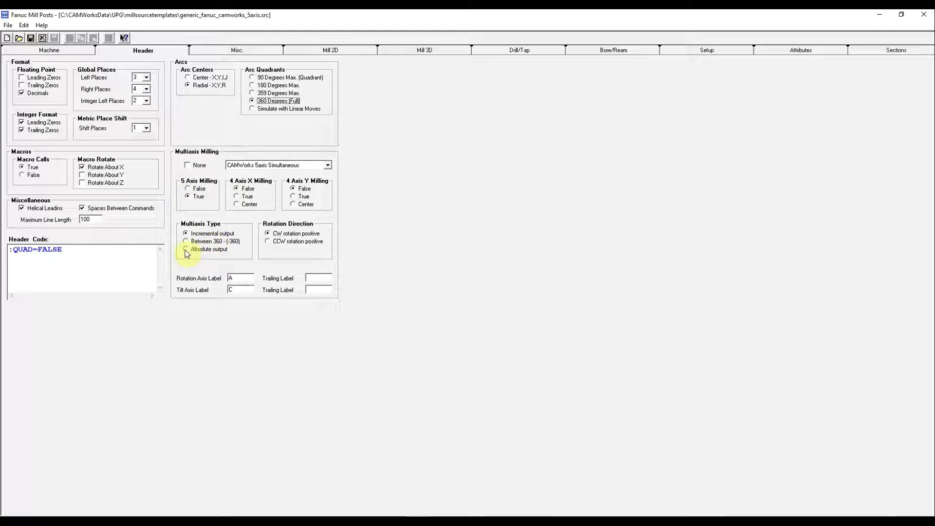
left_click(185, 249)
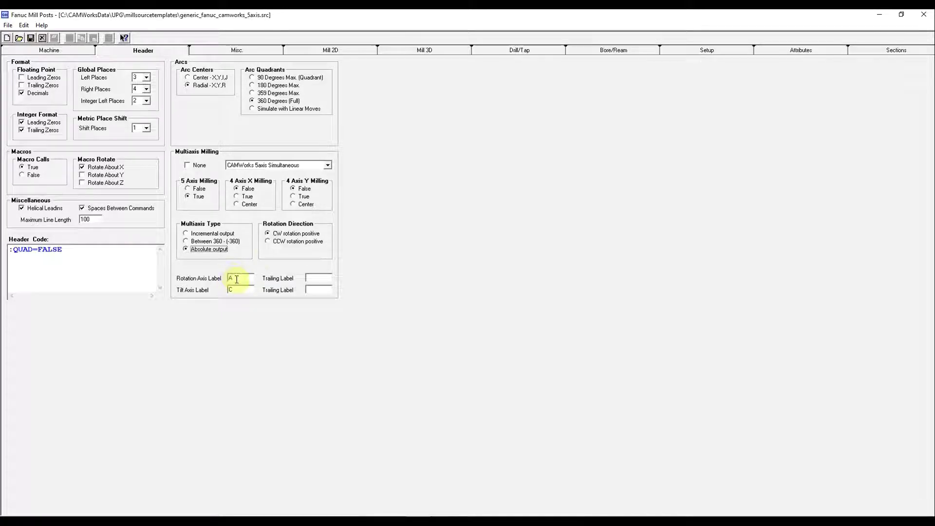
Set the rotation axis label to B and the tilt axis label to A
left_click_drag(237, 279, 219, 278)
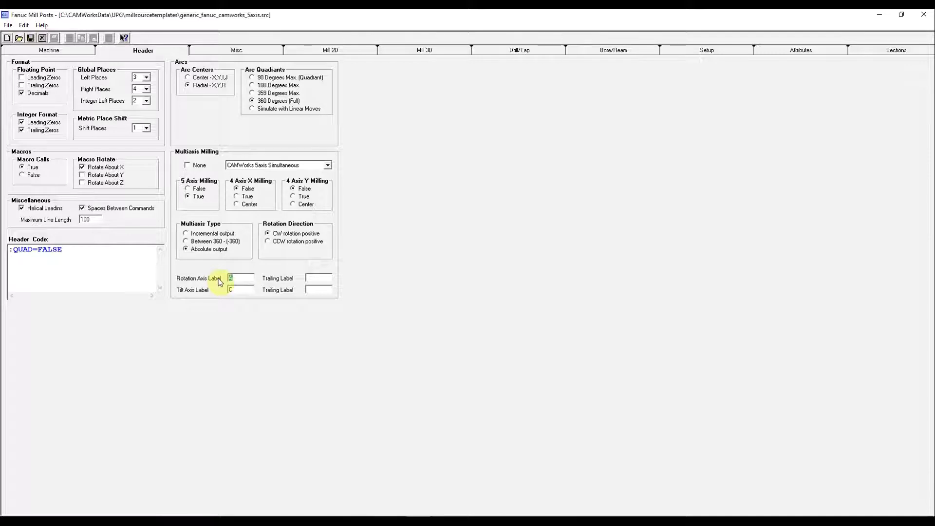
type("B")
type("A")
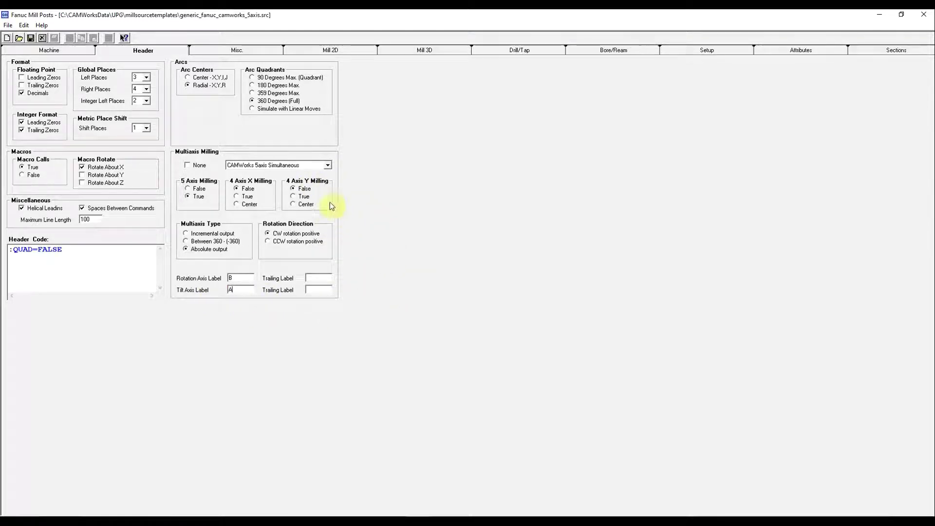
left_click(301, 165)
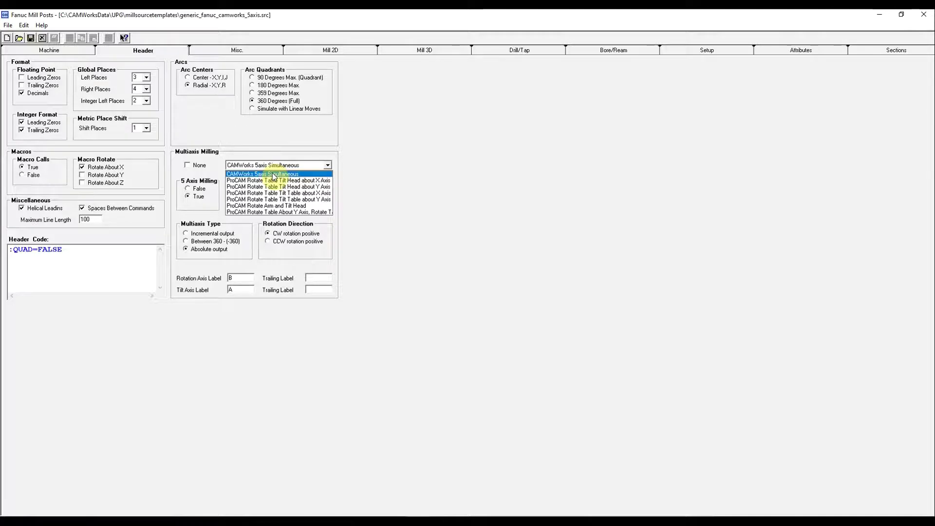
Choose CAMWorks 5axis Simultaneous with Part coordinates and set the first rotary direction to X=1, Z=0
left_click(273, 175)
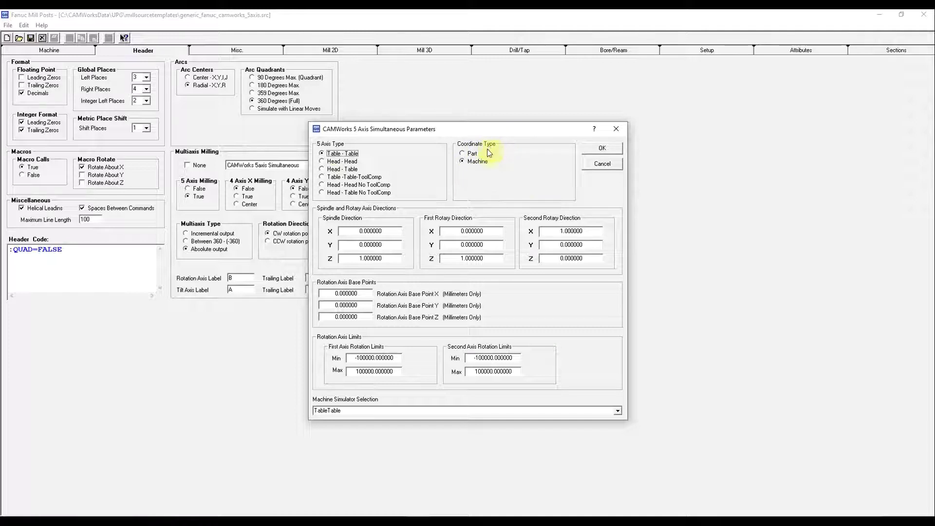
left_click(462, 153)
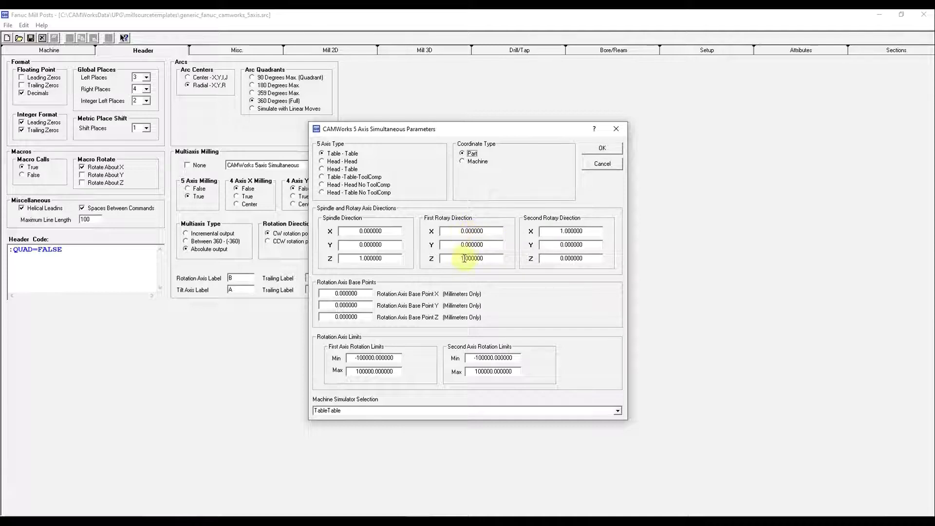
left_click(462, 258)
left_click_drag(460, 258, 463, 258)
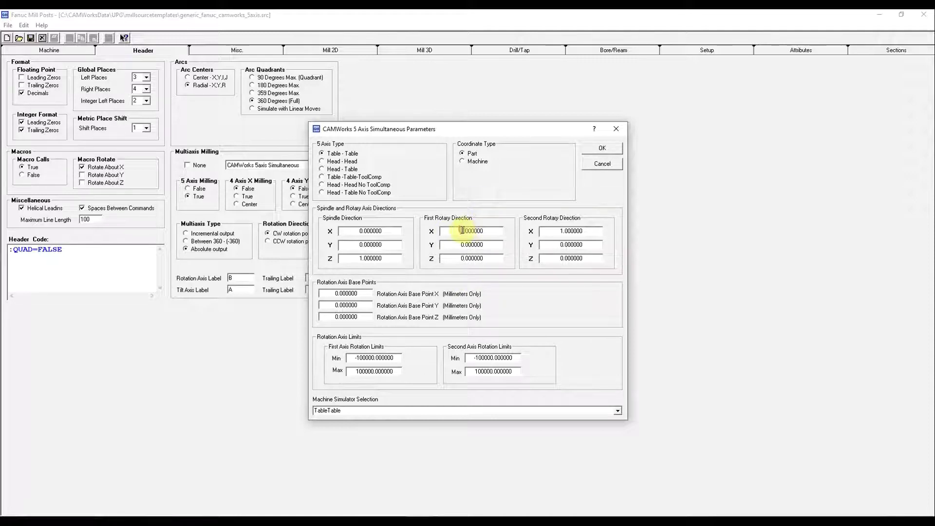
type("1")
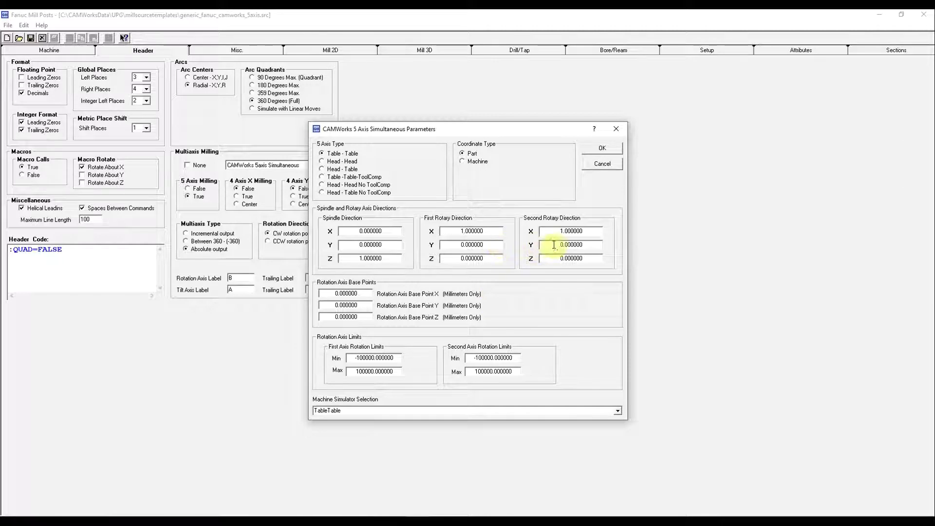
Set the second rotary direction to X=0, Y=1 and confirm the 5-axis parameters
left_click(559, 245)
key("Delete")
type("1")
left_click(560, 231)
key("Delete")
type("0")
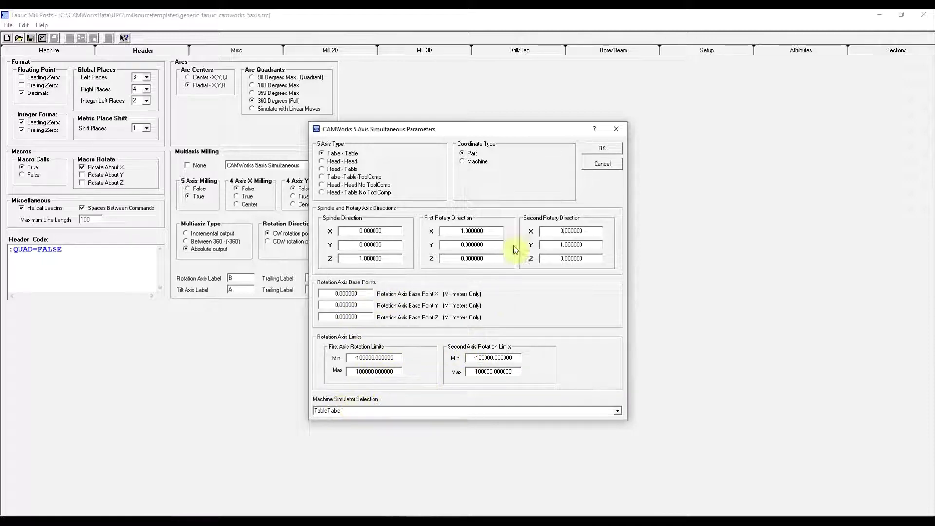
left_click(601, 150)
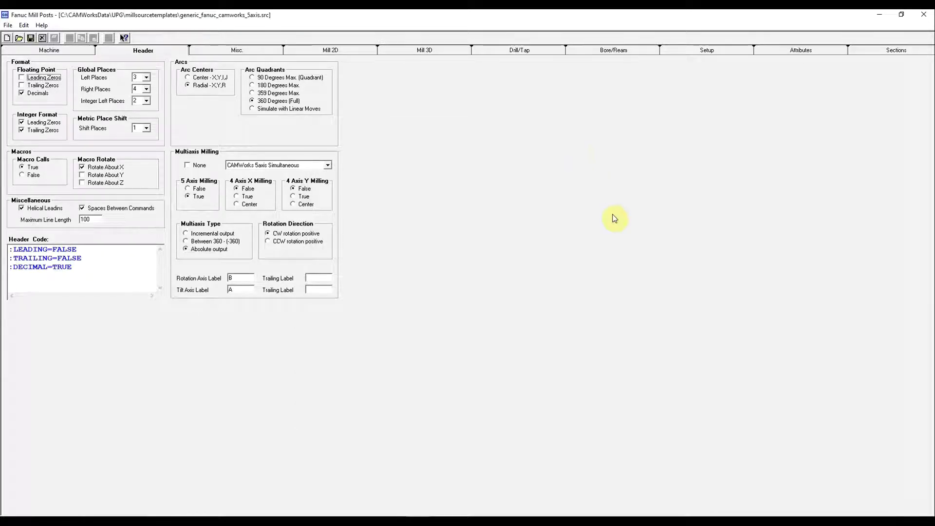
On the Misc. tab, append 99 to Maximum Seq. Number to raise the limit
left_click(234, 50)
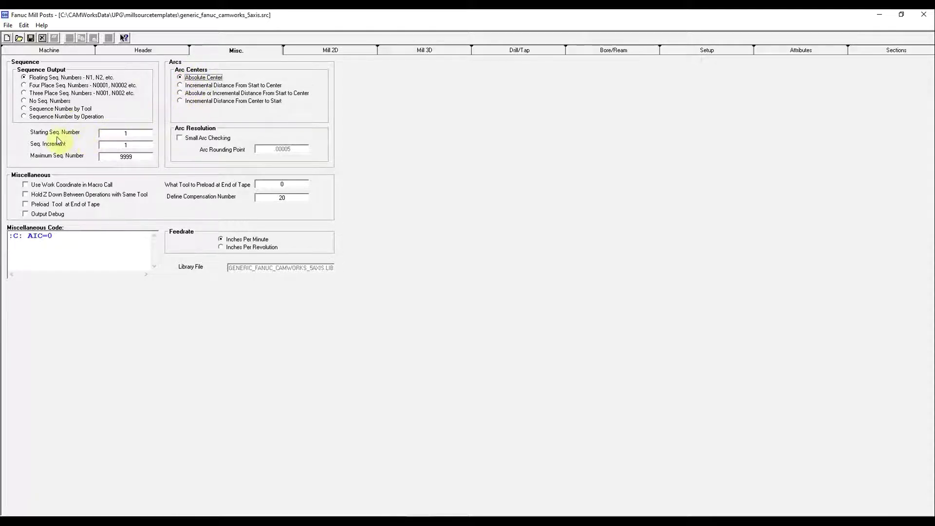
left_click(137, 159)
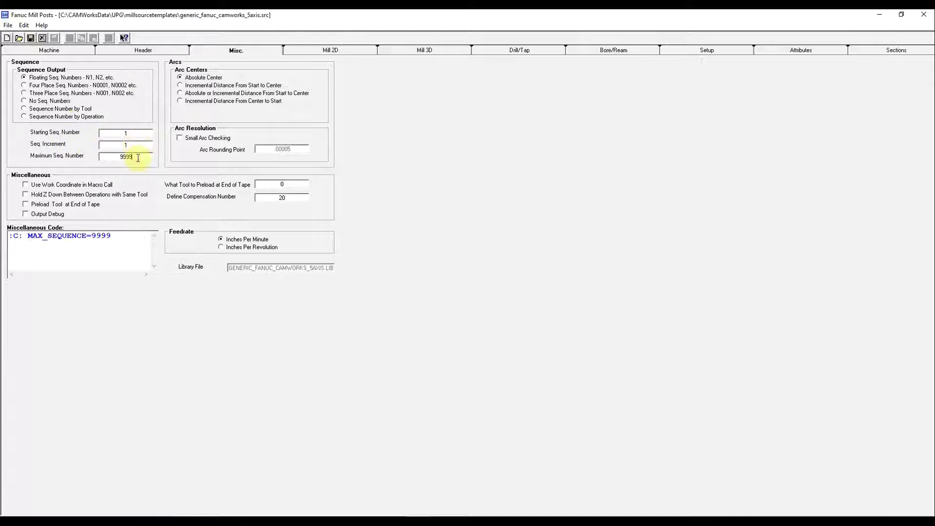
type("99")
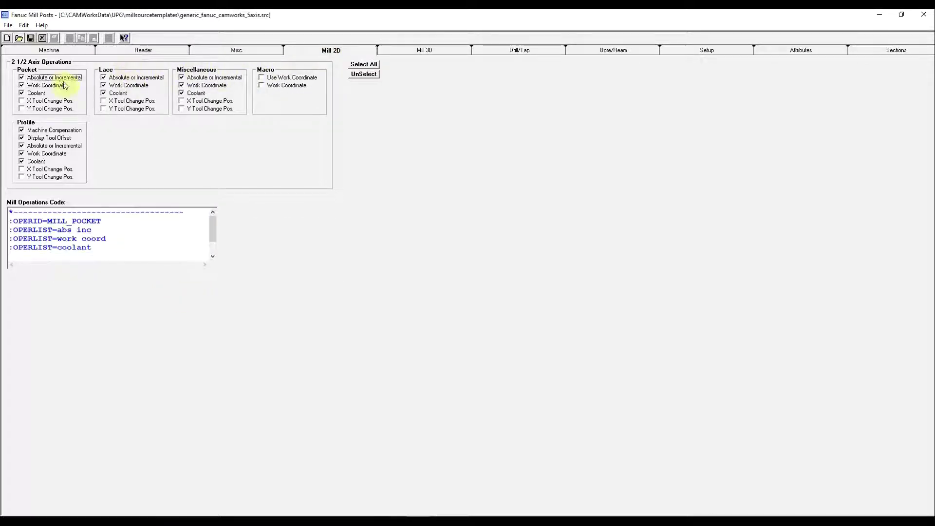
Look over the Mill 3D, Drill/Tap, Bore/Ream and Setup tab settings
left_click(410, 50)
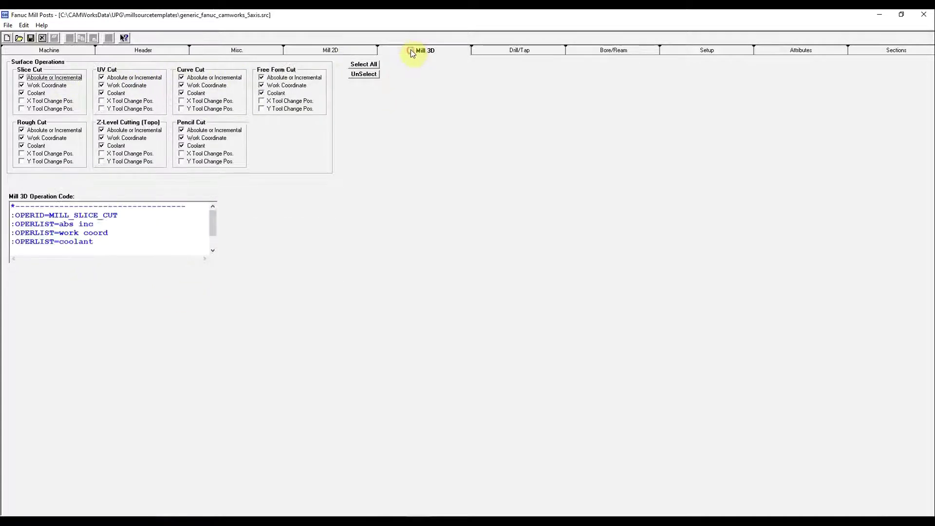
left_click(506, 52)
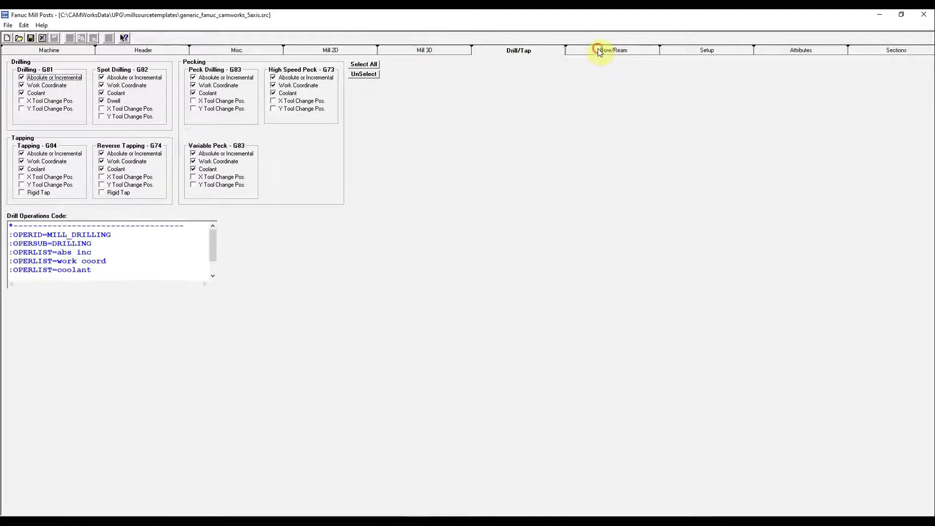
left_click(609, 50)
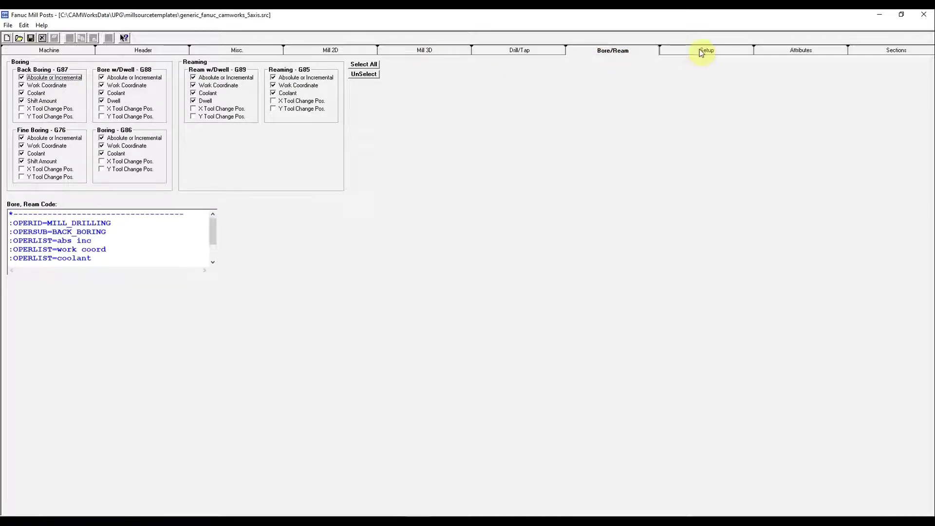
left_click(702, 51)
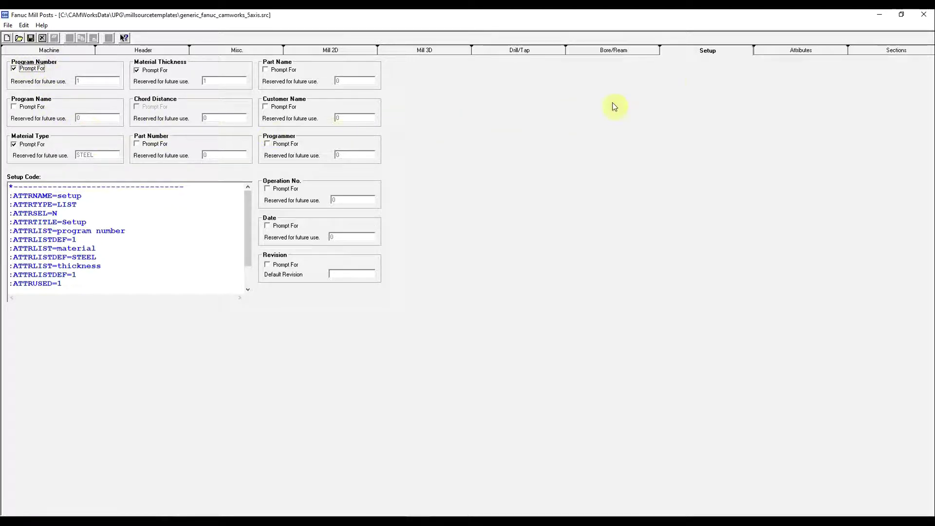
On the Attributes tab, tick Make Available in CAMWorks for Program Stop and Optional Stop
left_click(797, 51)
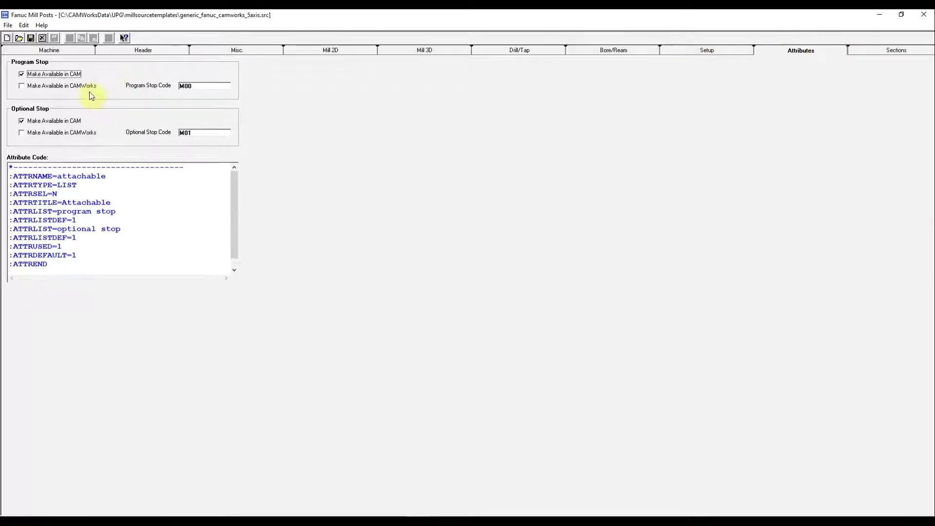
left_click(22, 87)
left_click(22, 133)
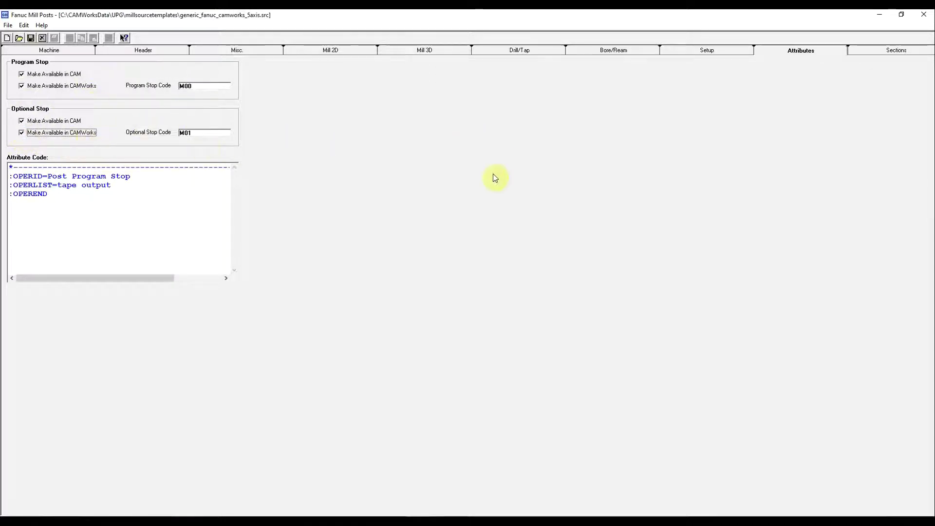
left_click(898, 55)
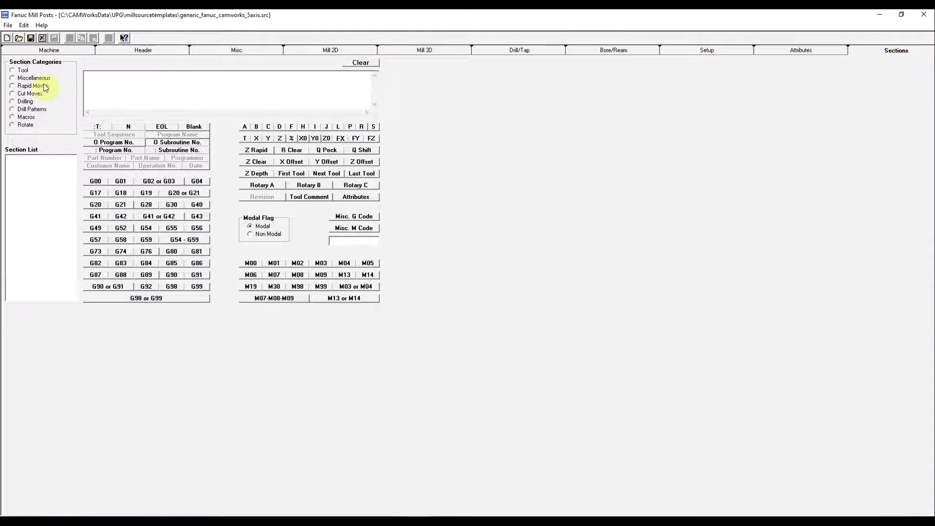
Browse the Miscellaneous code sections to the End of Tape section
left_click(21, 70)
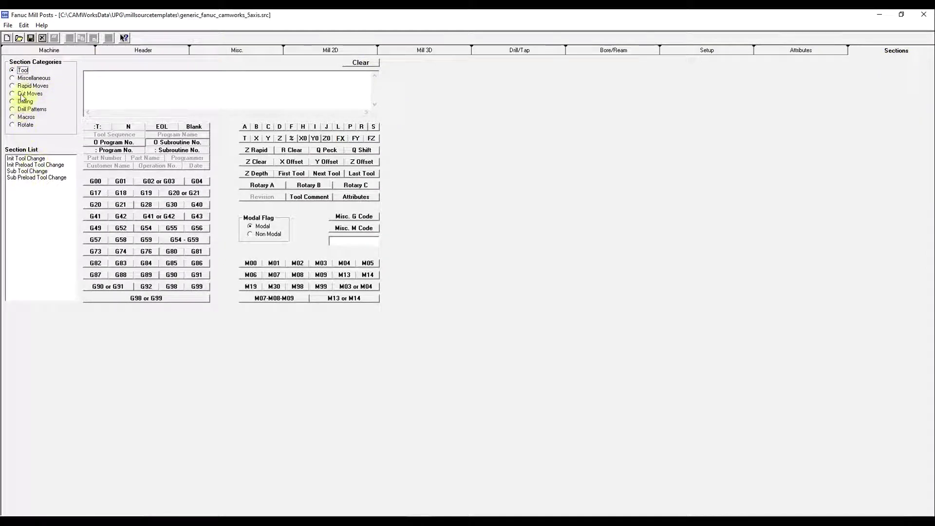
left_click(24, 79)
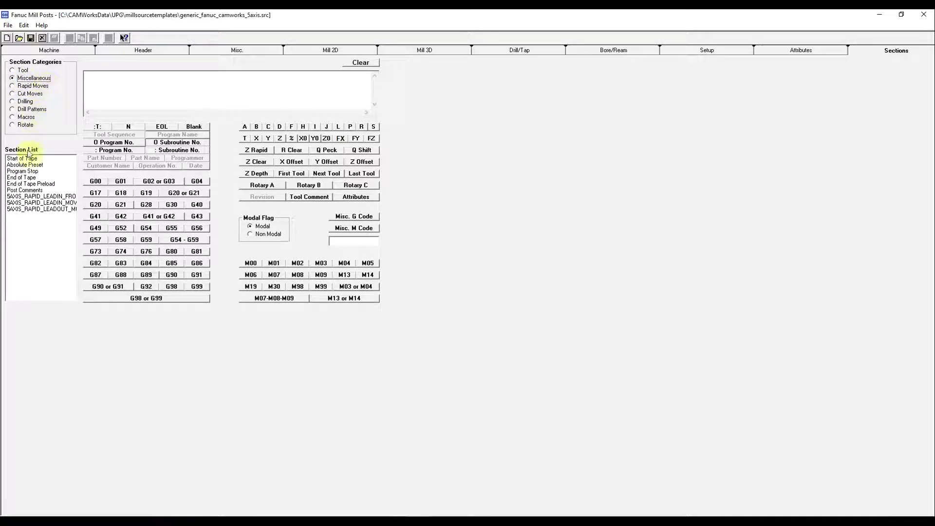
left_click(21, 158)
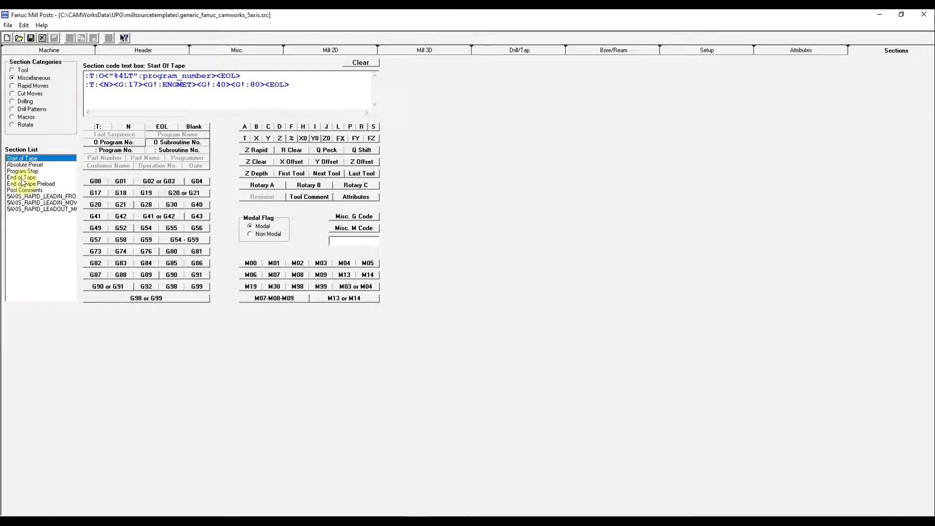
left_click(22, 178)
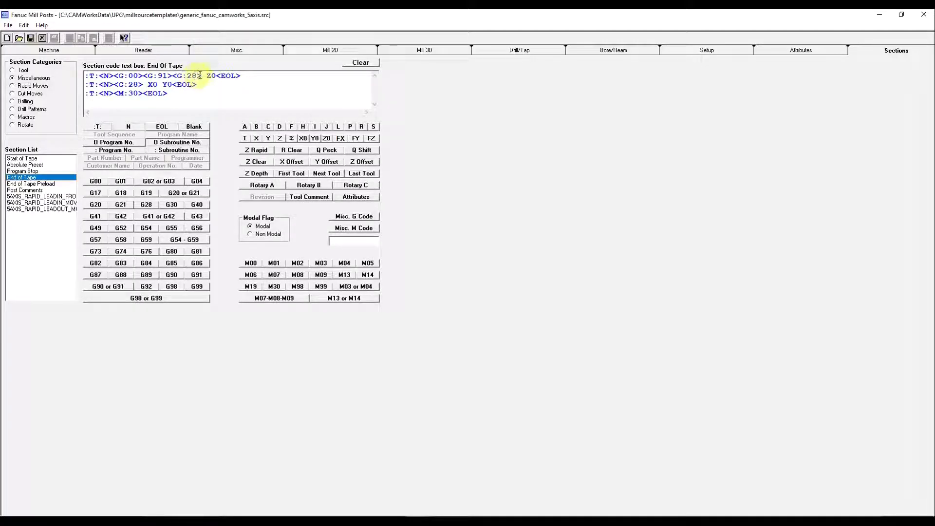
Replace <G:91><G:28> so the first line uses G53, and change G:28 to 200 on the second
left_click_drag(200, 75, 145, 75)
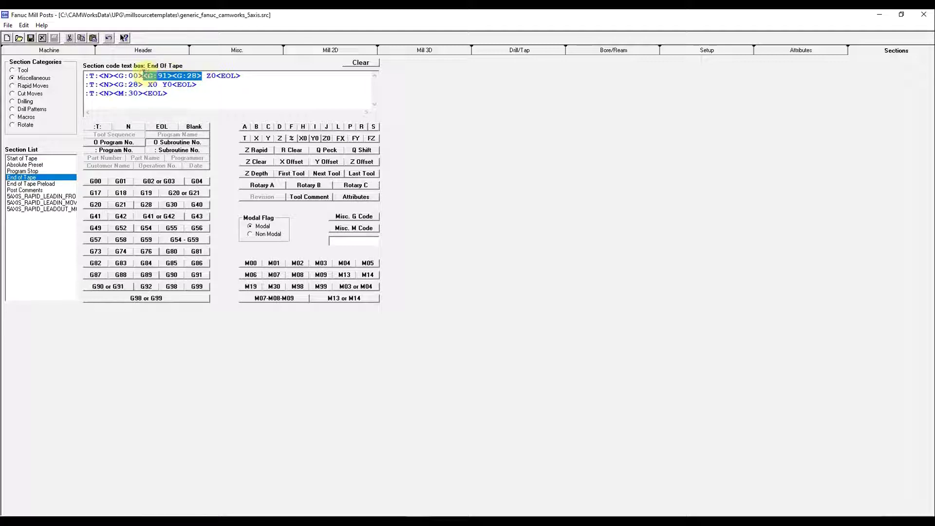
key("Delete")
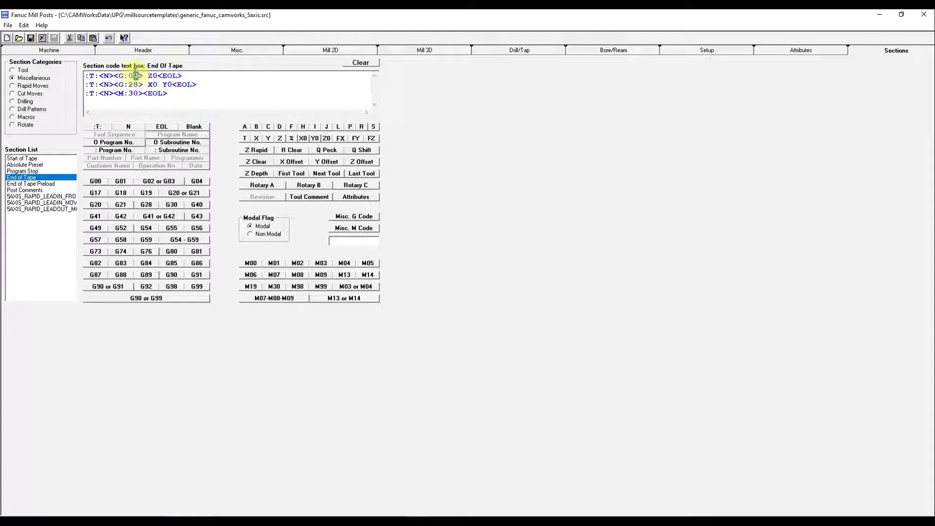
type("53")
double_click(135, 85)
type("200")
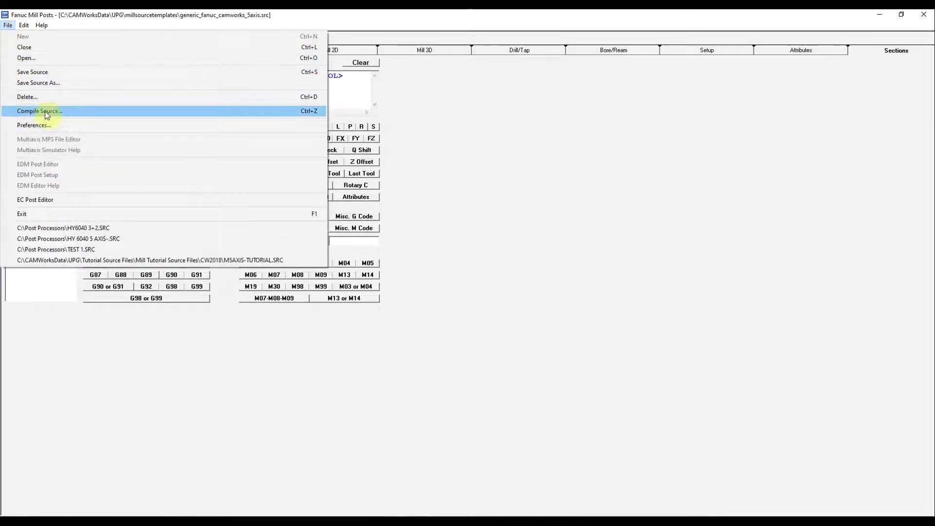
Compile the source as HY6040 5 AXIS and dismiss the no-errors confirmation
left_click(45, 111)
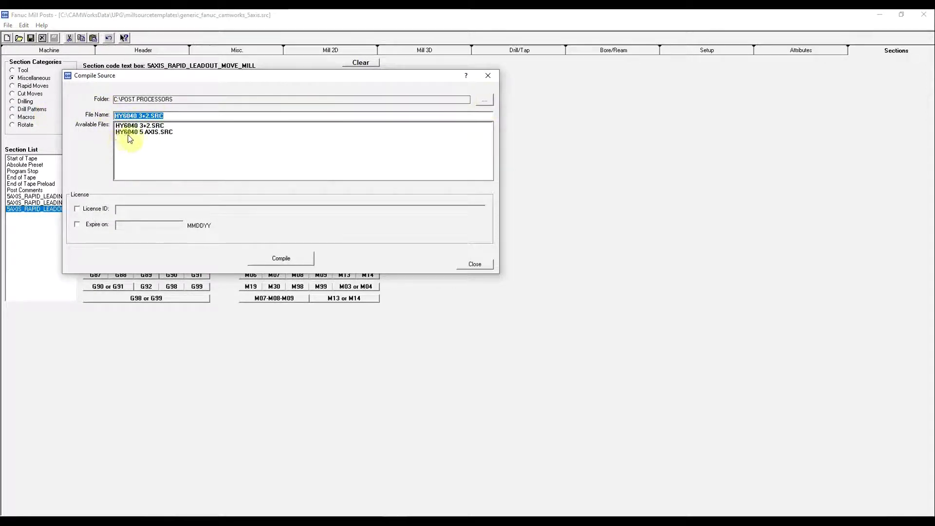
left_click(122, 132)
left_click(279, 258)
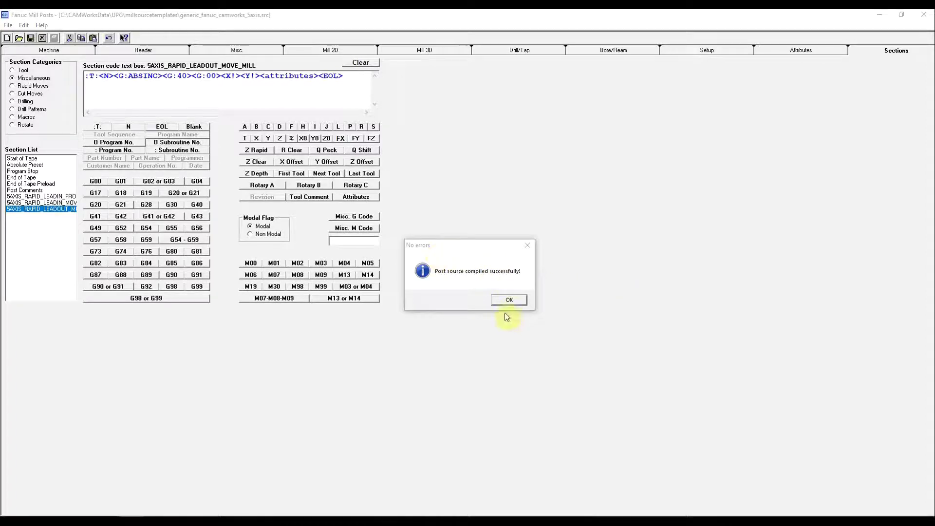
left_click(507, 300)
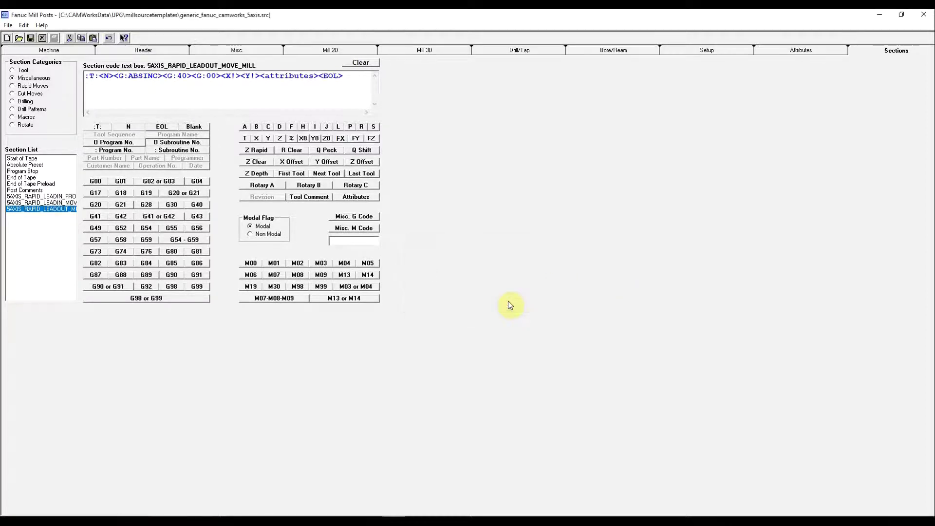
Check the HY6040 5 AXIS files in the Post Processors folder, then return to the post generator
key("alt+Tab")
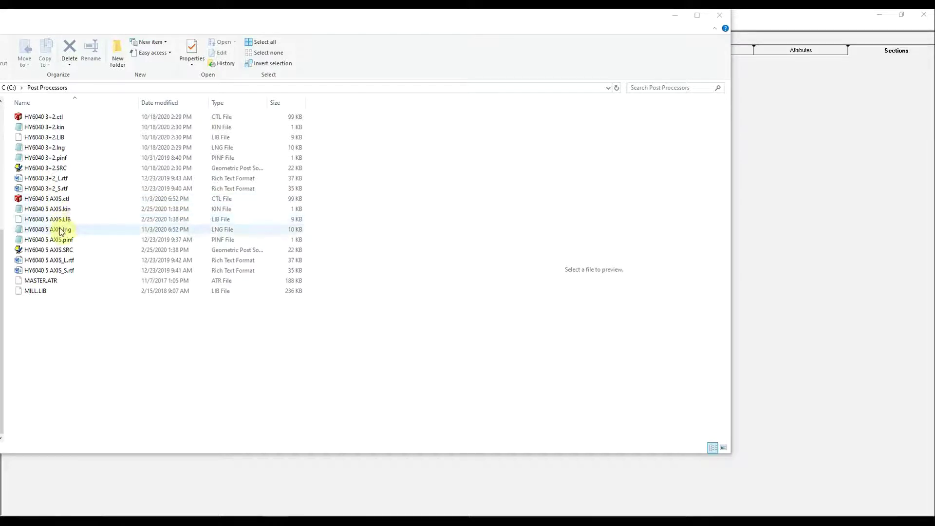
double_click(70, 241)
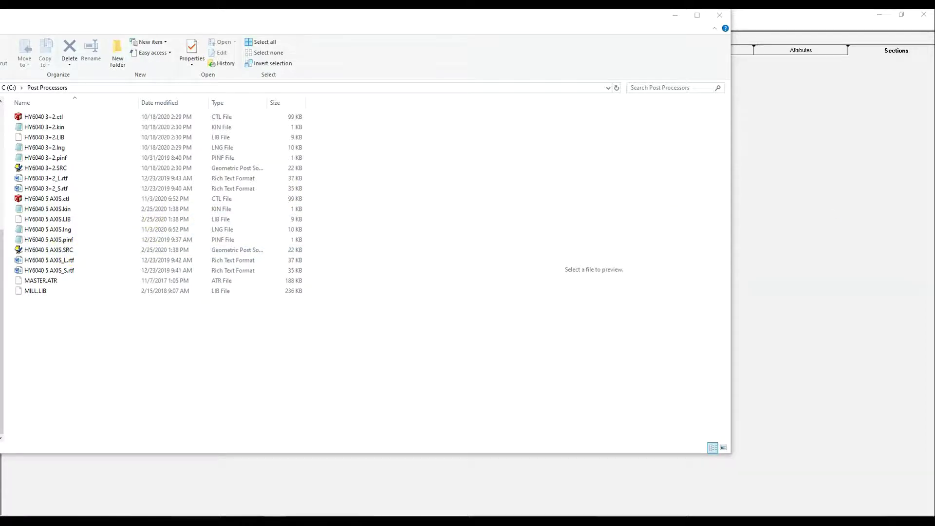
left_click(812, 297)
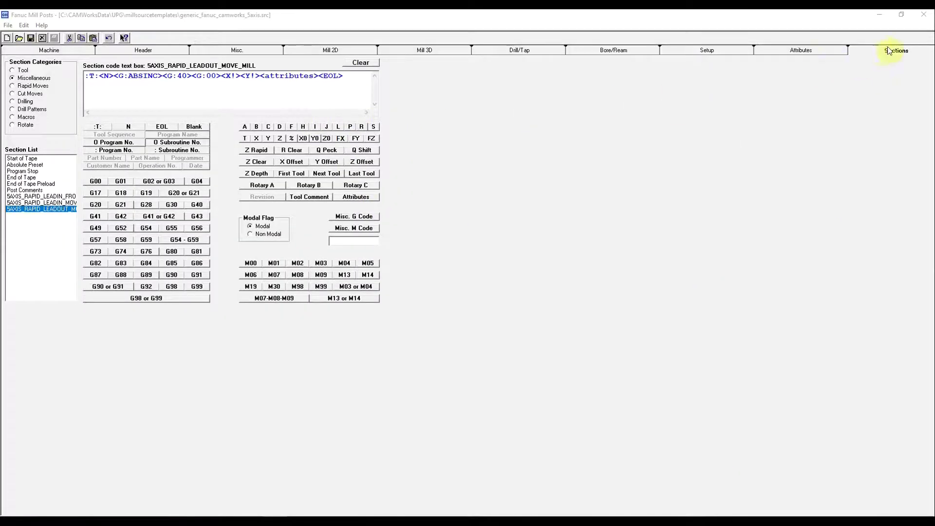
Close the post generator, orbit Block 1 in SOLIDWORKS to its top, and select Coordinate System1
left_click(924, 14)
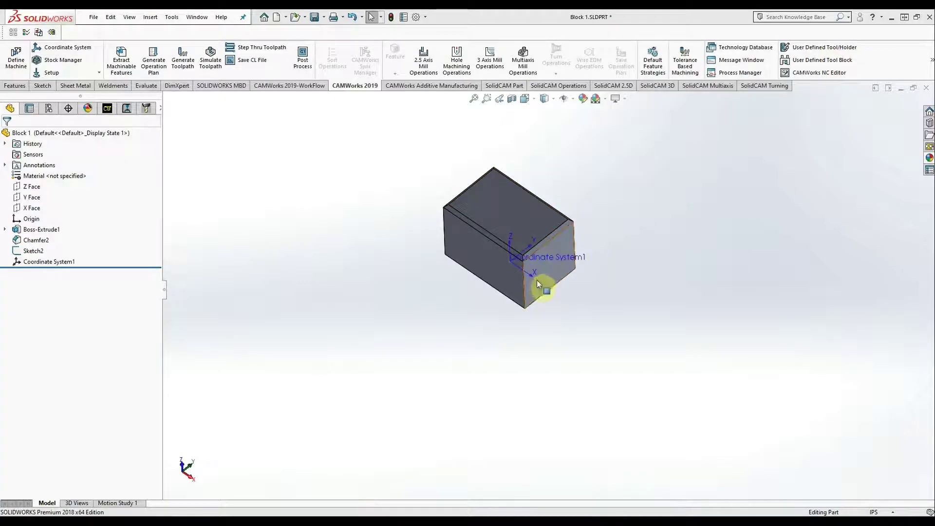
middle_click_drag(565, 299, 504, 241)
scroll(506, 272, "down", 5)
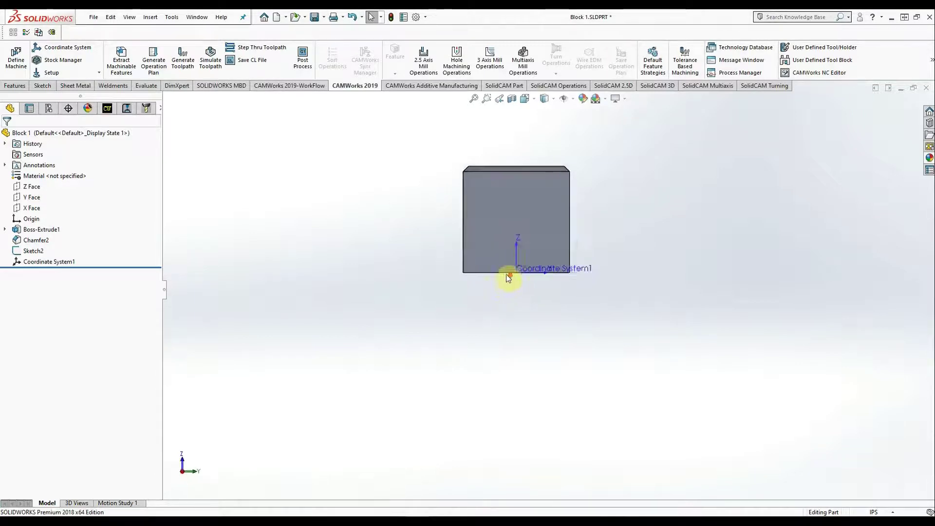
scroll(551, 272, "down", 2)
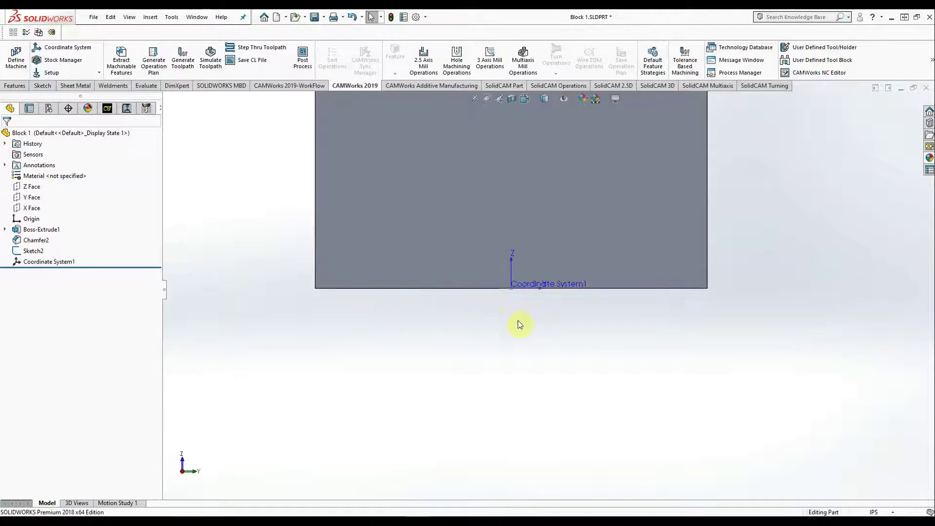
middle_click_drag(518, 320, 455, 211)
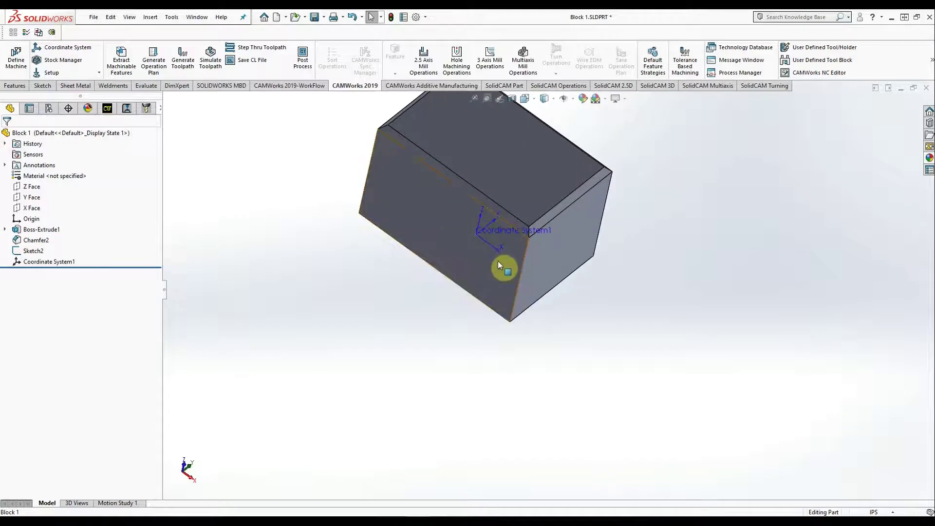
middle_click_drag(501, 265, 489, 306)
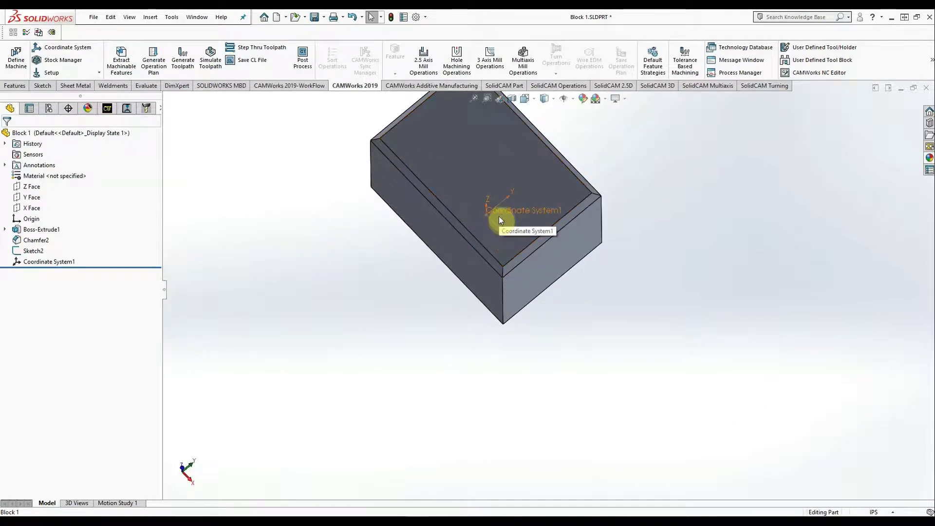
left_click(541, 211)
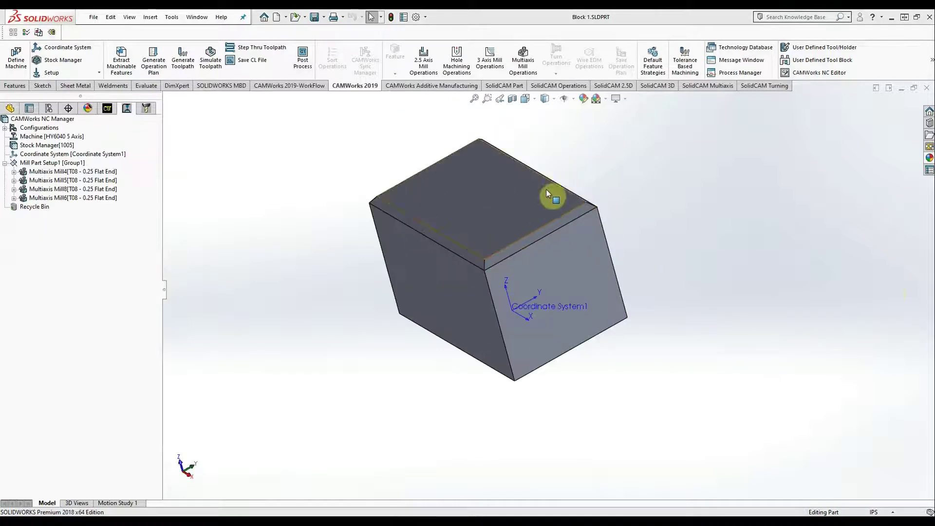
Load HY6040 5 AXIS.ctl from C:\Post Processors as the machine's post processor
double_click(35, 137)
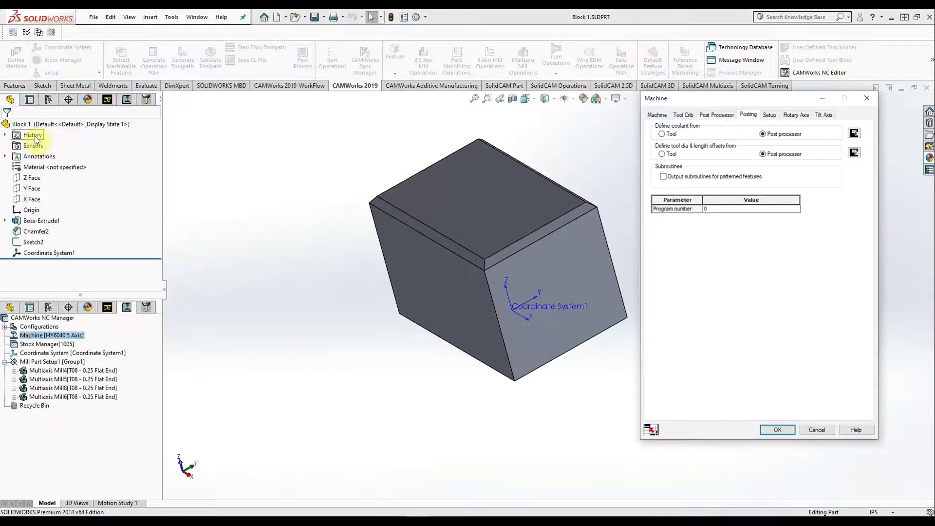
left_click(716, 116)
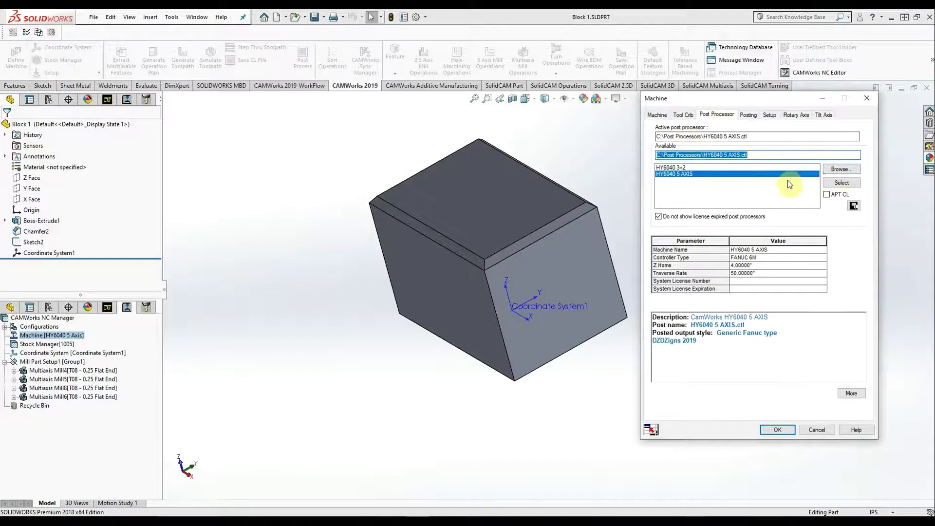
left_click(843, 169)
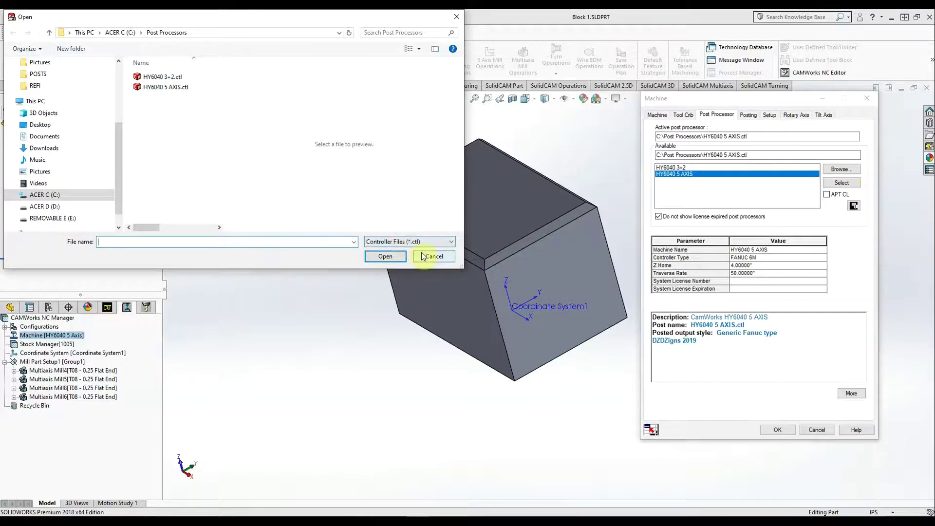
left_click(159, 89)
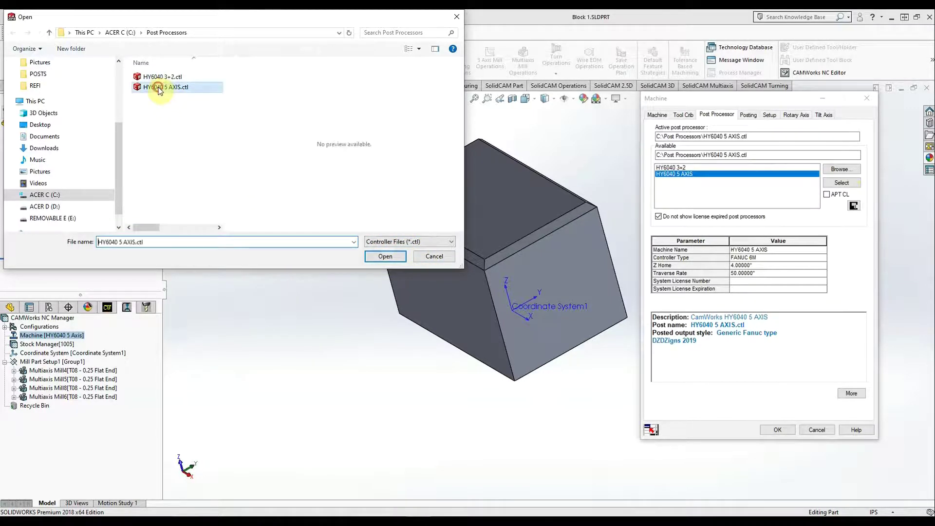
left_click(385, 256)
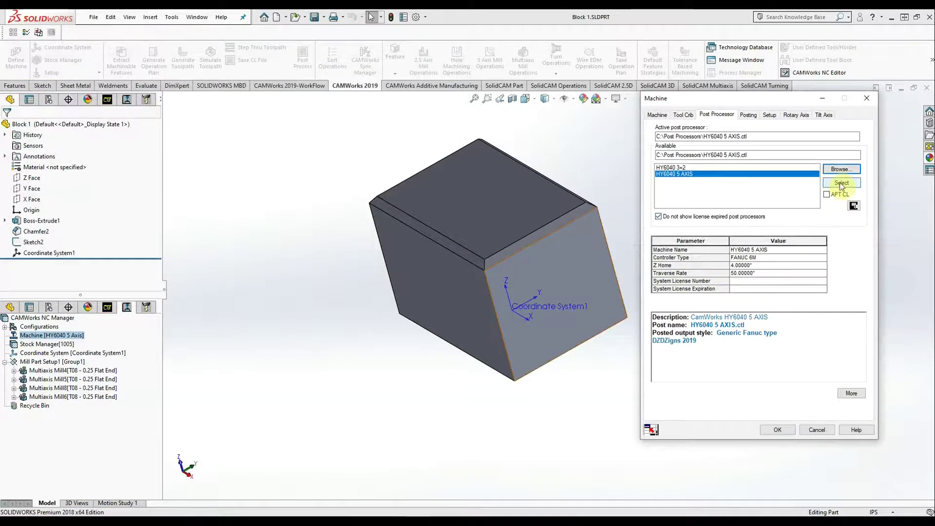
Review the tilt axis, rotary axis, setup, posting and tool crib settings, keeping 5 Axis indexing
left_click(825, 116)
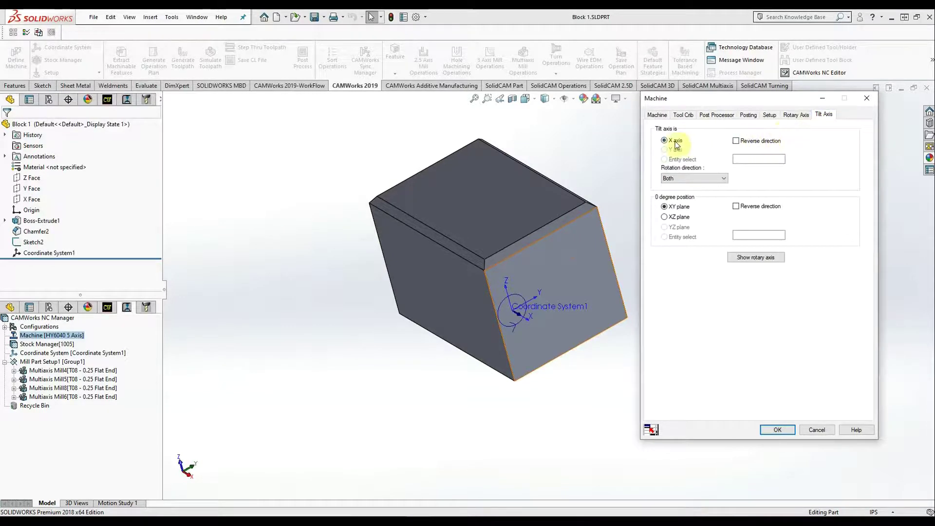
left_click(796, 115)
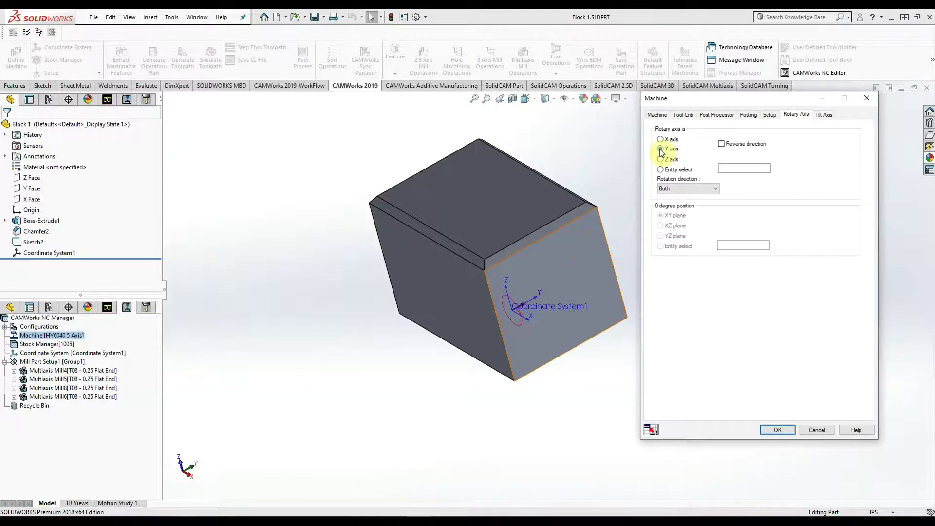
left_click(769, 115)
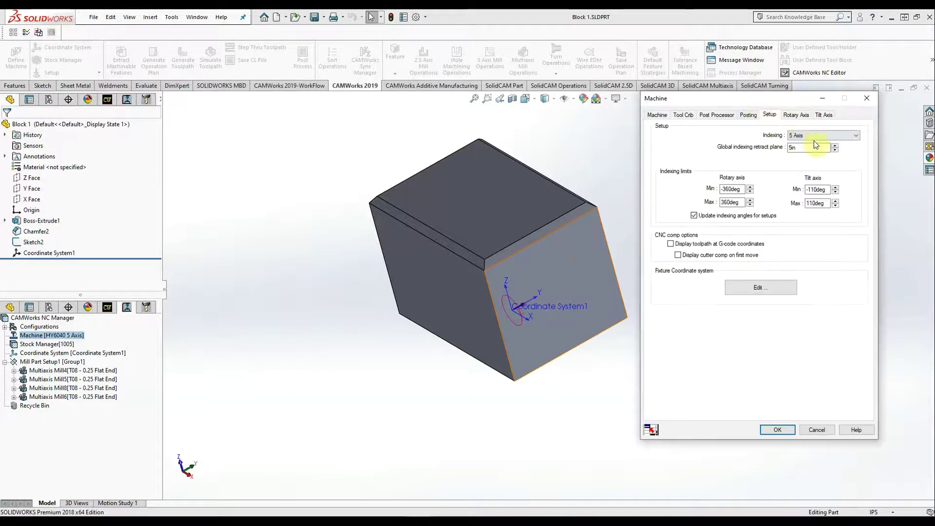
left_click(842, 135)
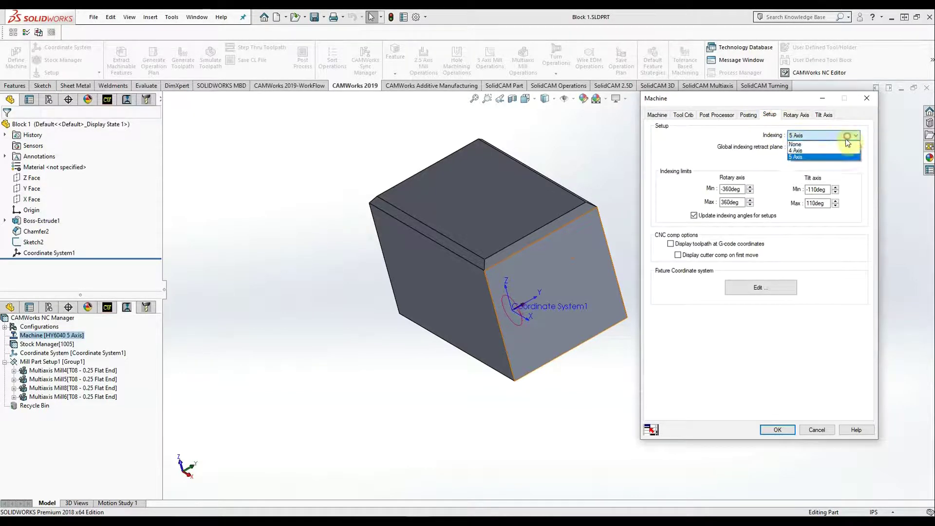
left_click(812, 156)
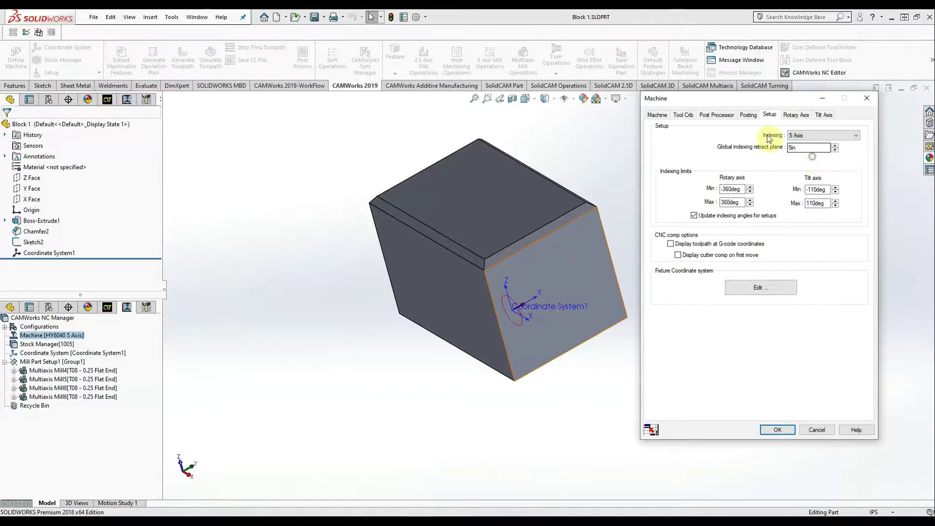
left_click(749, 117)
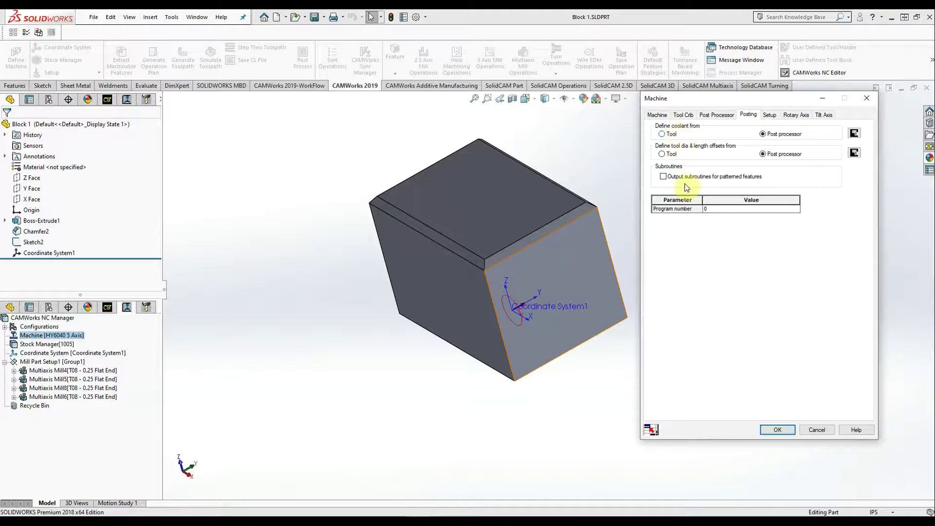
left_click(725, 115)
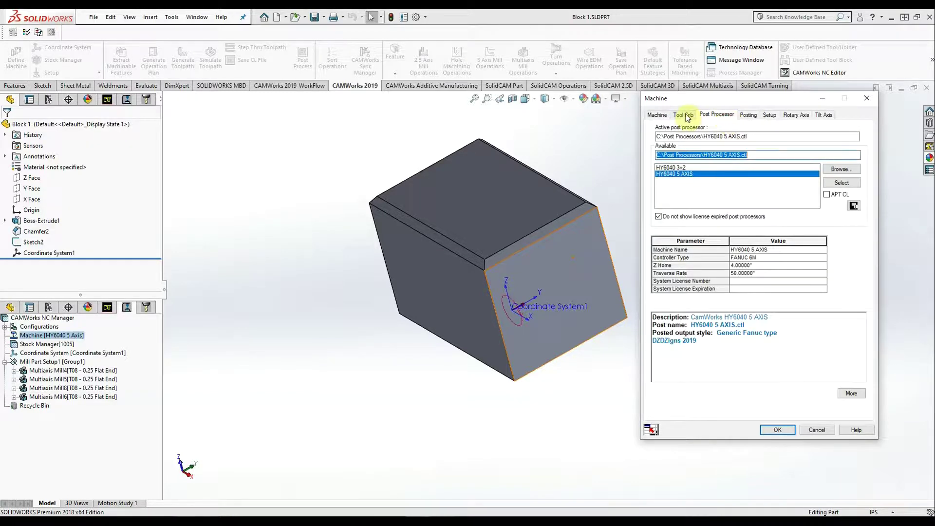
left_click(684, 115)
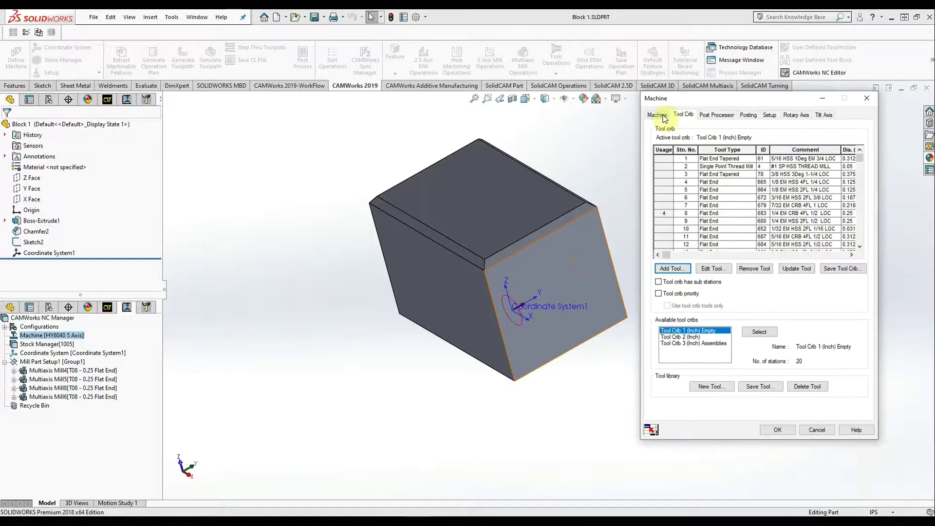
Make HY6040 5 AXIS CNC the active machine
left_click(663, 117)
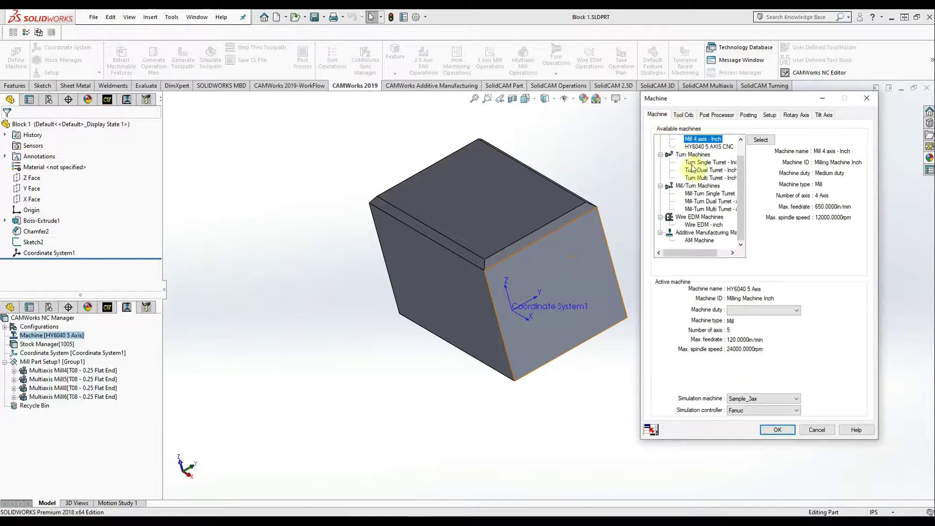
left_click(708, 147)
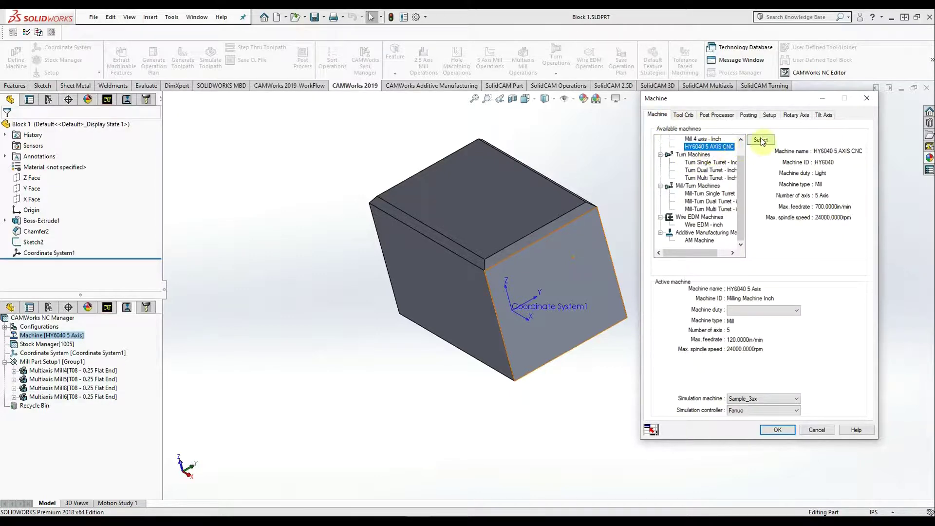
left_click(760, 139)
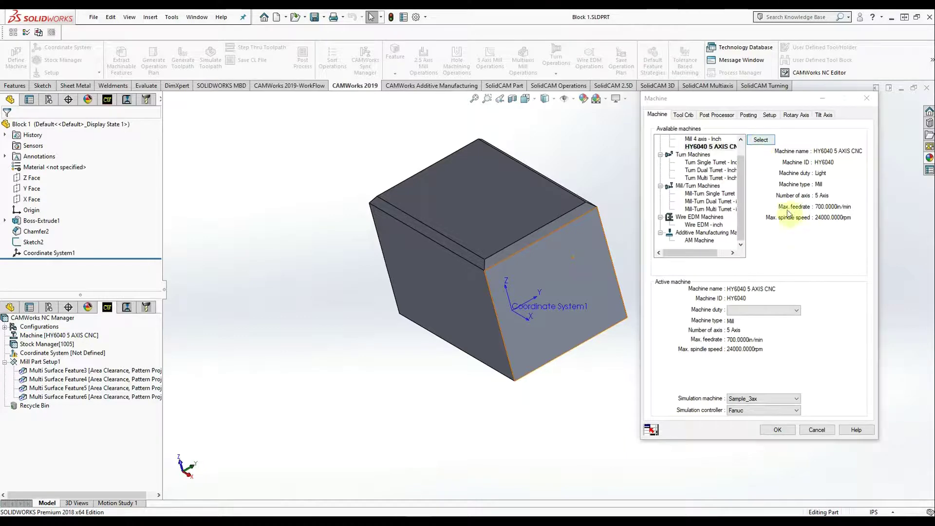
Confirm the machine settings and play the toolpath simulation of all four multiaxis operations
left_click(779, 431)
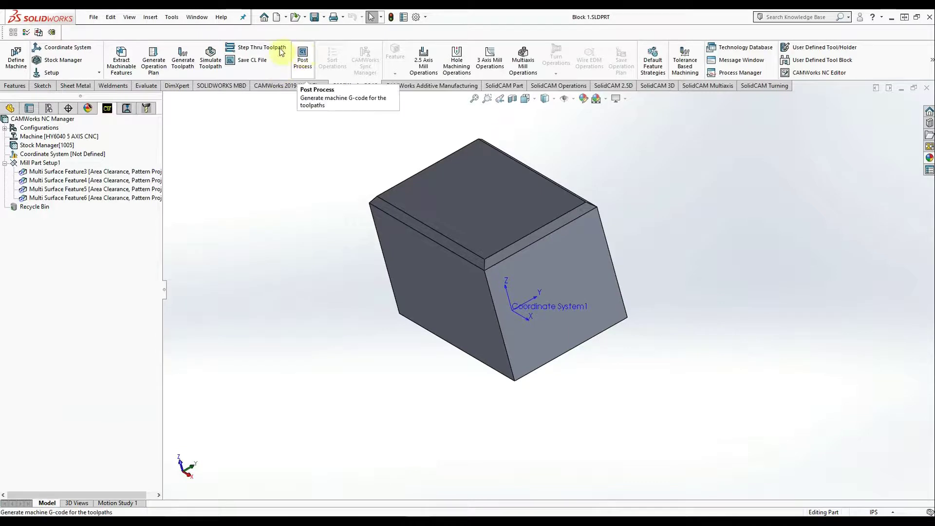
left_click(211, 55)
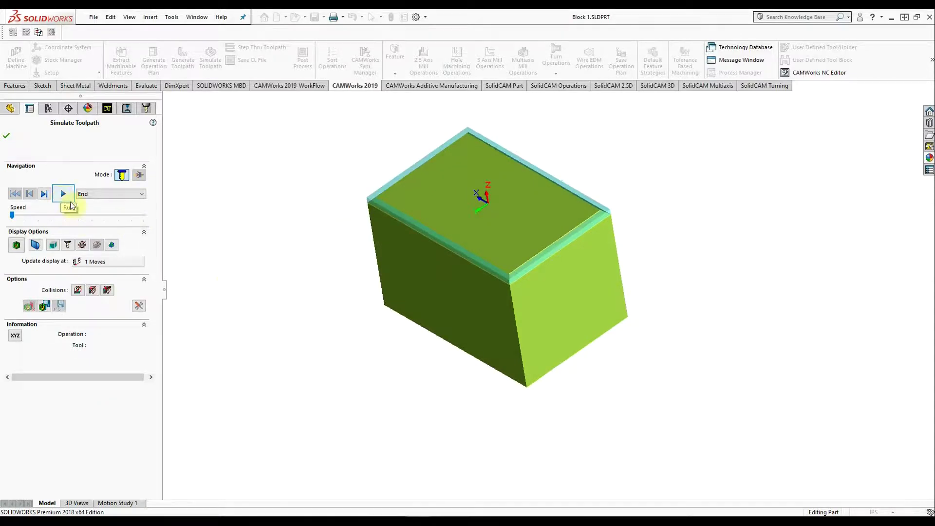
left_click(62, 193)
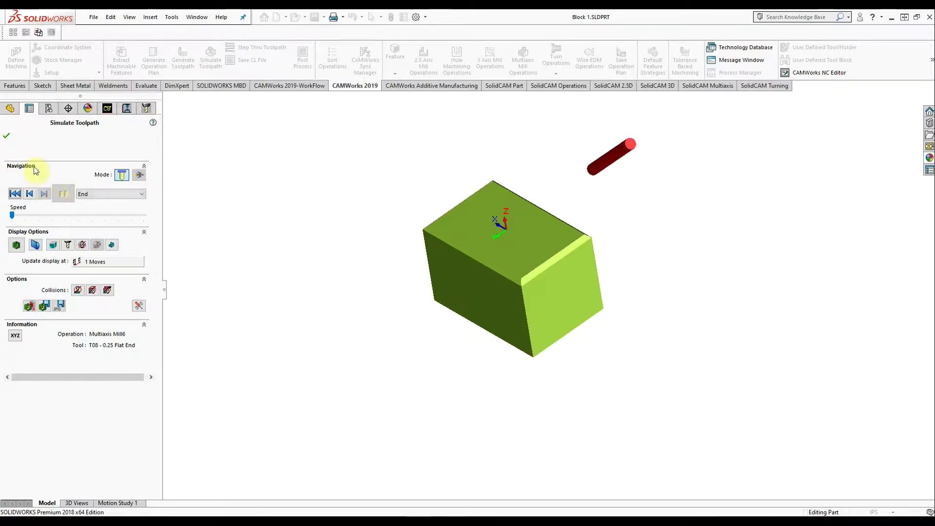
left_click(6, 139)
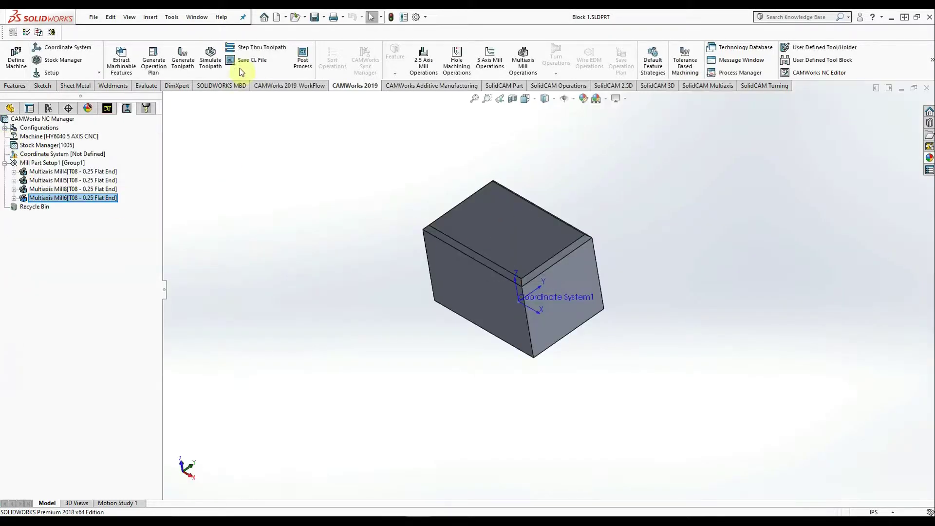
Post the toolpaths to Block 1.tap in the 5 AXIS folder, generating 795 bytes of NC code
left_click(302, 55)
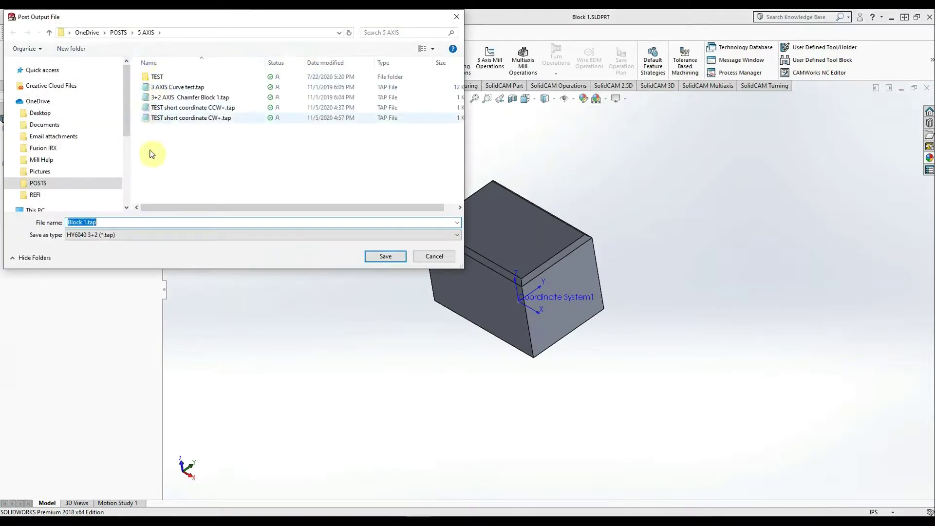
left_click(385, 256)
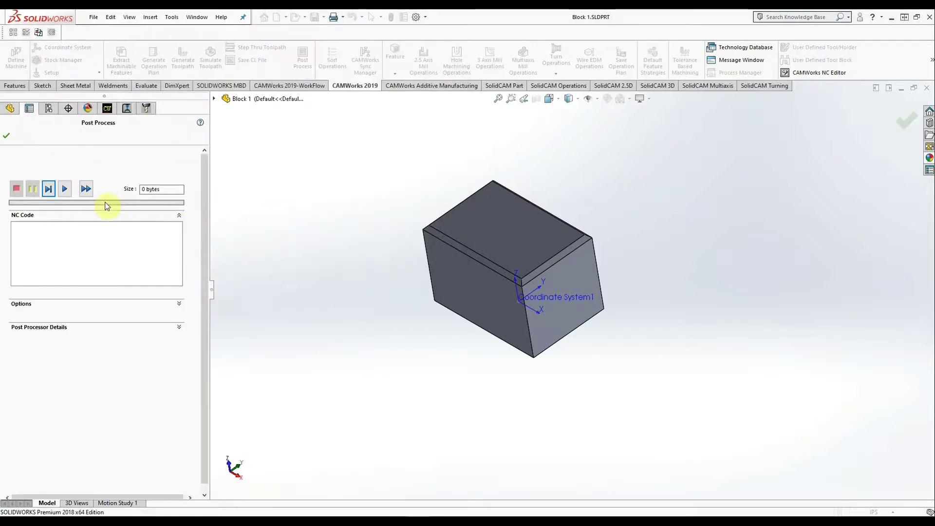
left_click(65, 190)
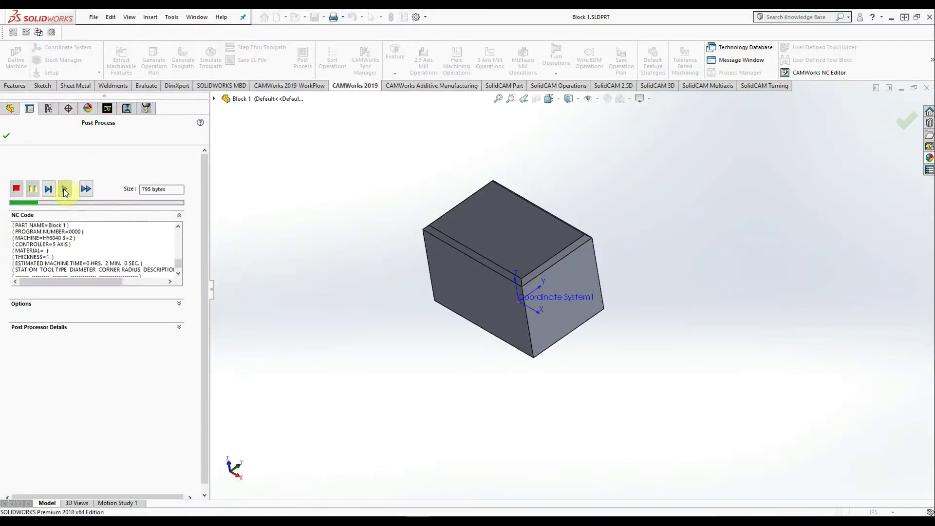
scroll(90, 239, "up", 5)
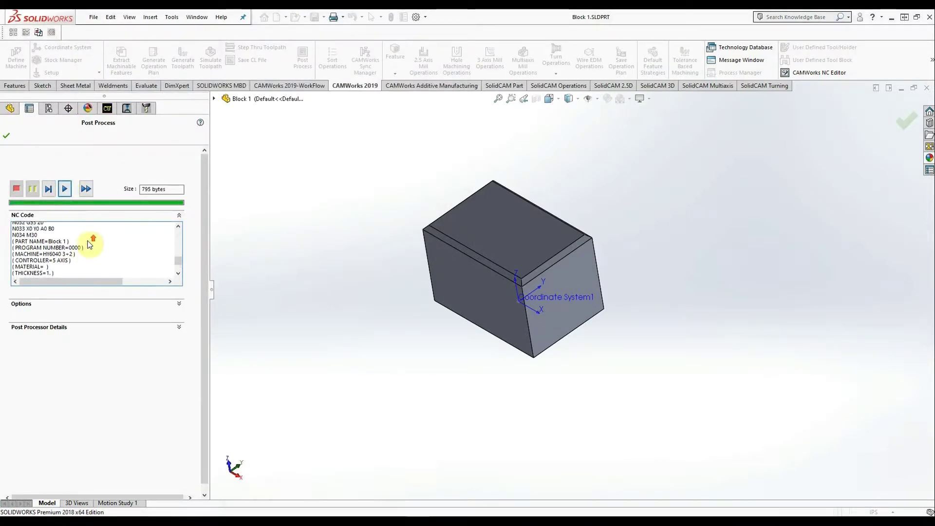